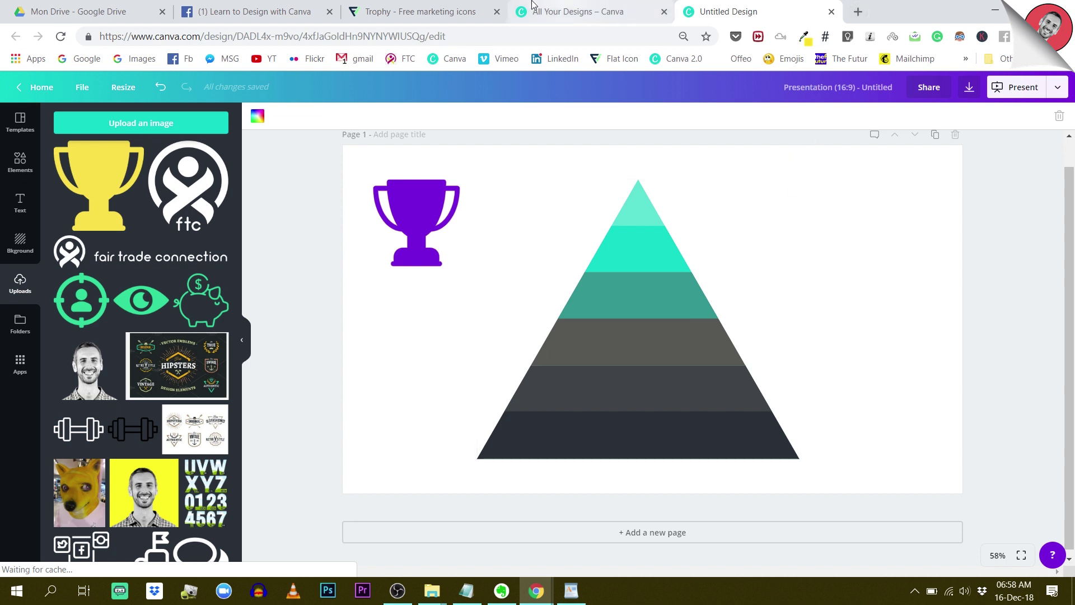
Dismiss the credit notice and close the yellow trophy's details to show all 4,186 trophy results
left_click(452, 12)
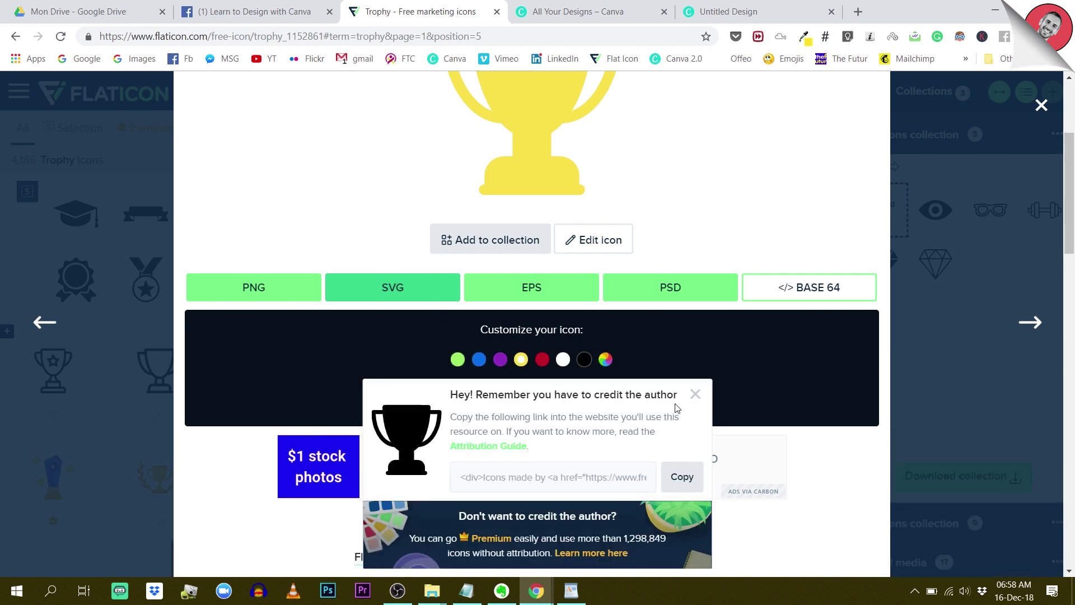
left_click(695, 395)
scroll(648, 368, "up", 3)
scroll(463, 324, "up", 1)
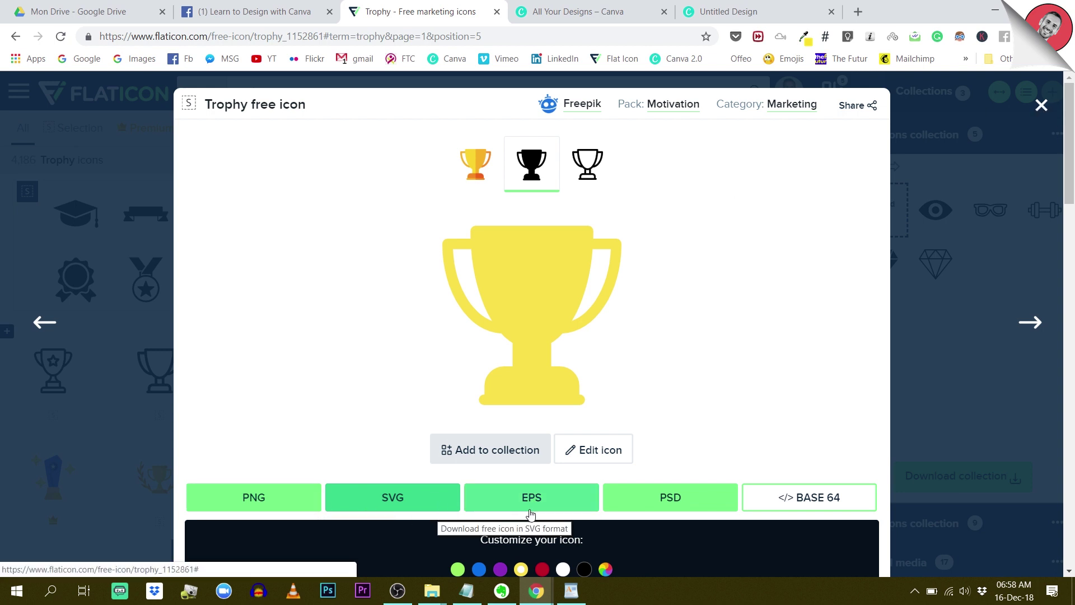
scroll(693, 447, "down", 2)
scroll(693, 448, "down", 1)
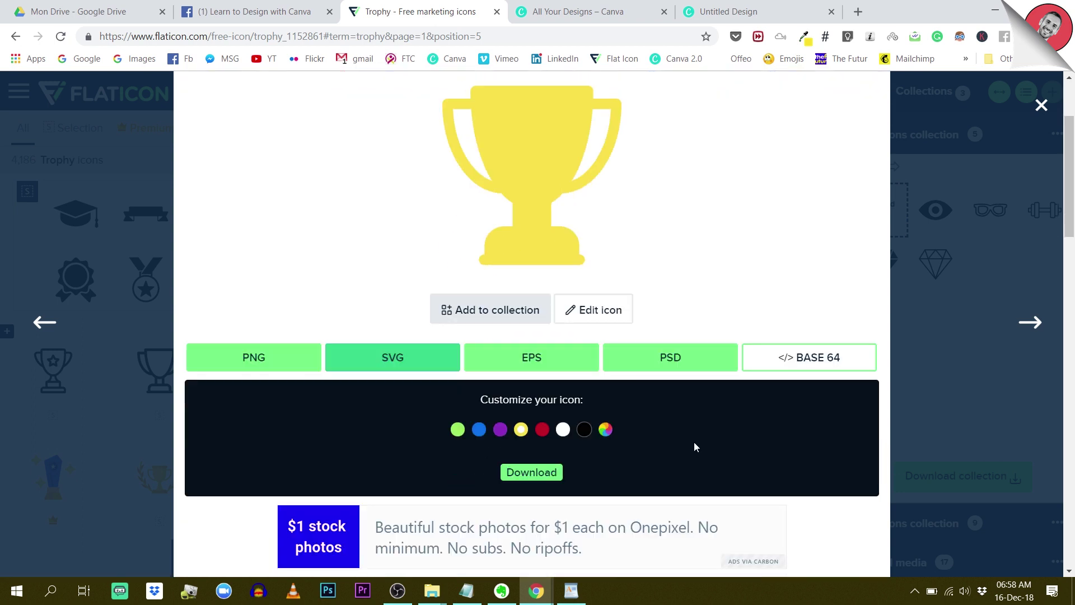
scroll(717, 446, "up", 3)
left_click(1040, 105)
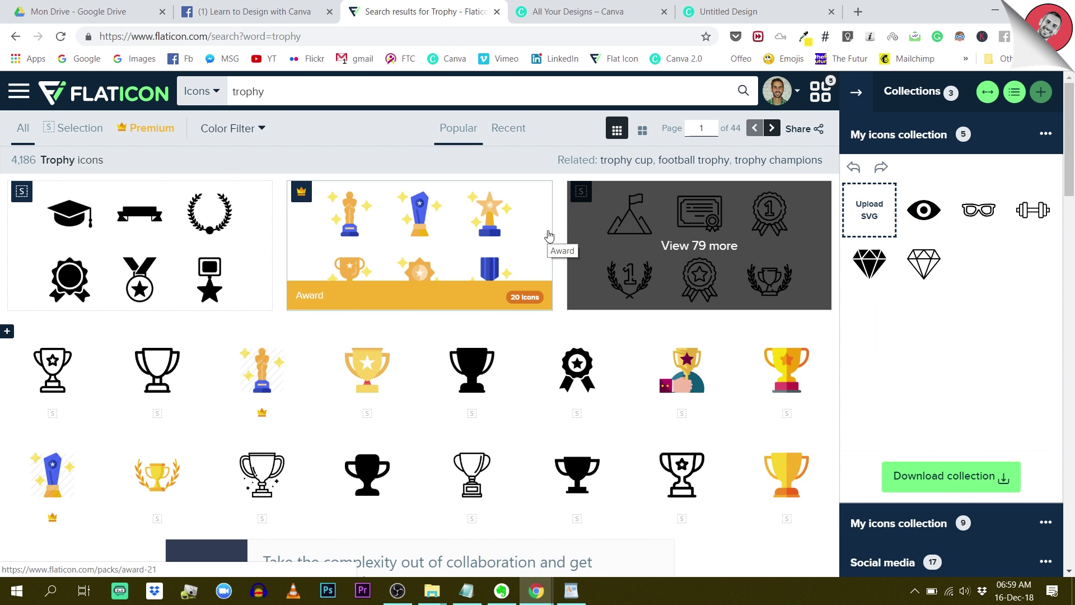
Open the solid black trophy icon and display its PNG colour and pixel-size options
scroll(504, 224, "down", 1)
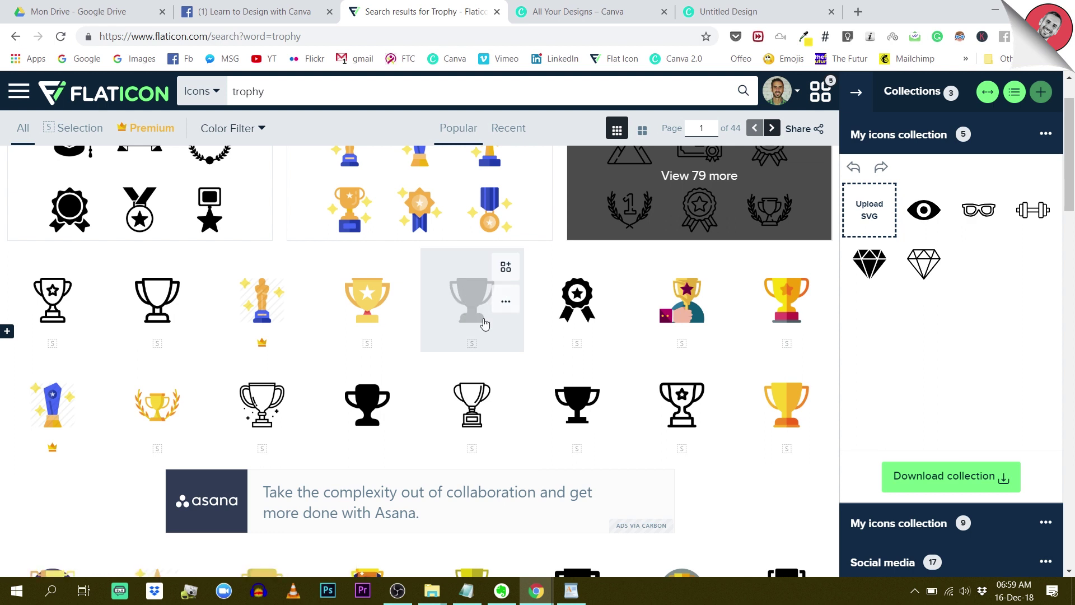
left_click(471, 302)
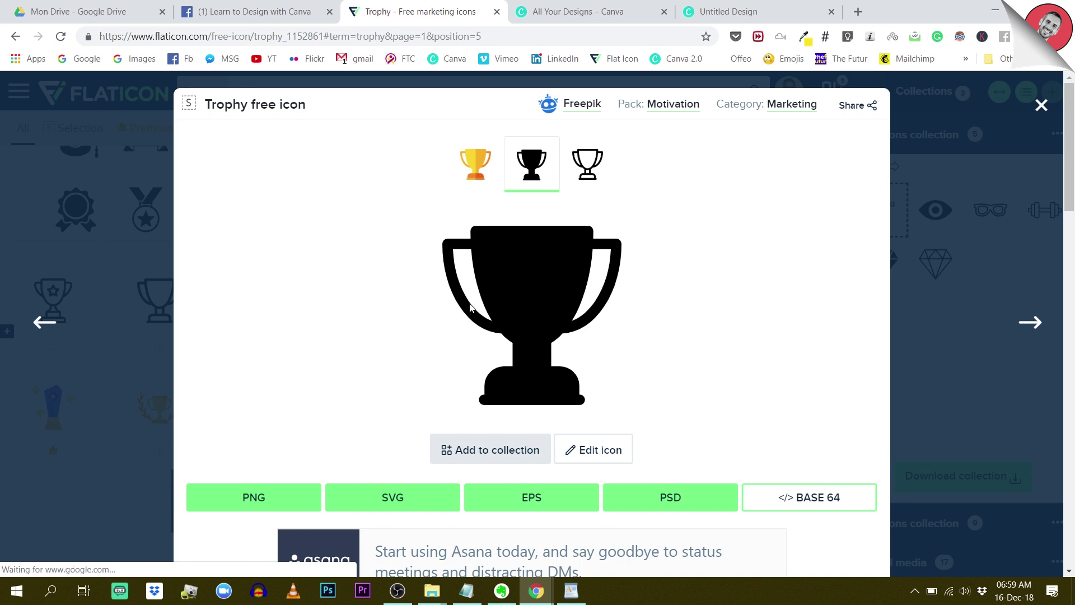
scroll(460, 331, "down", 3)
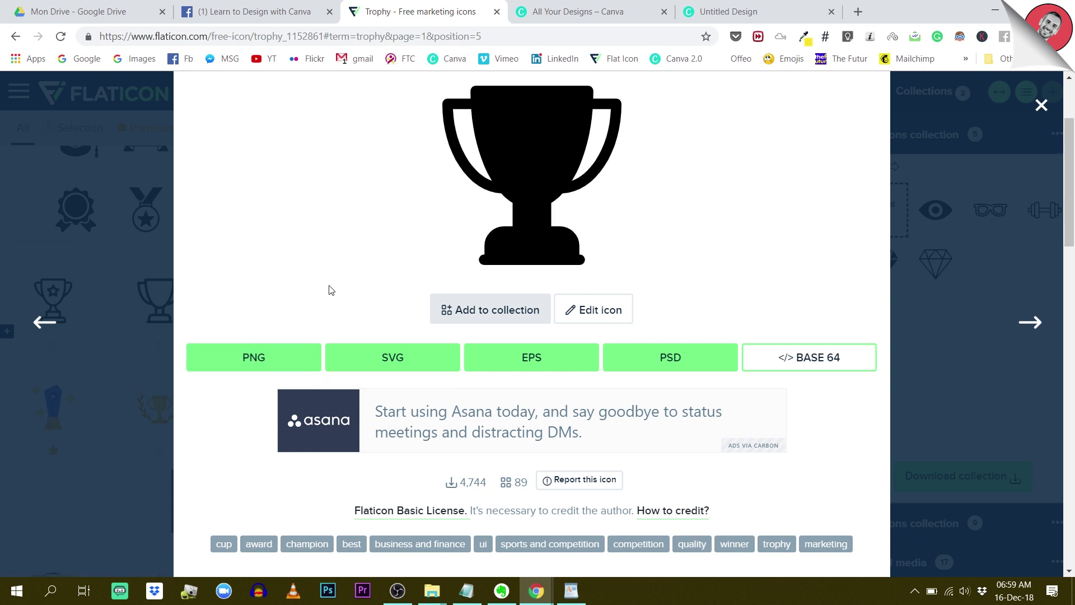
left_click(254, 364)
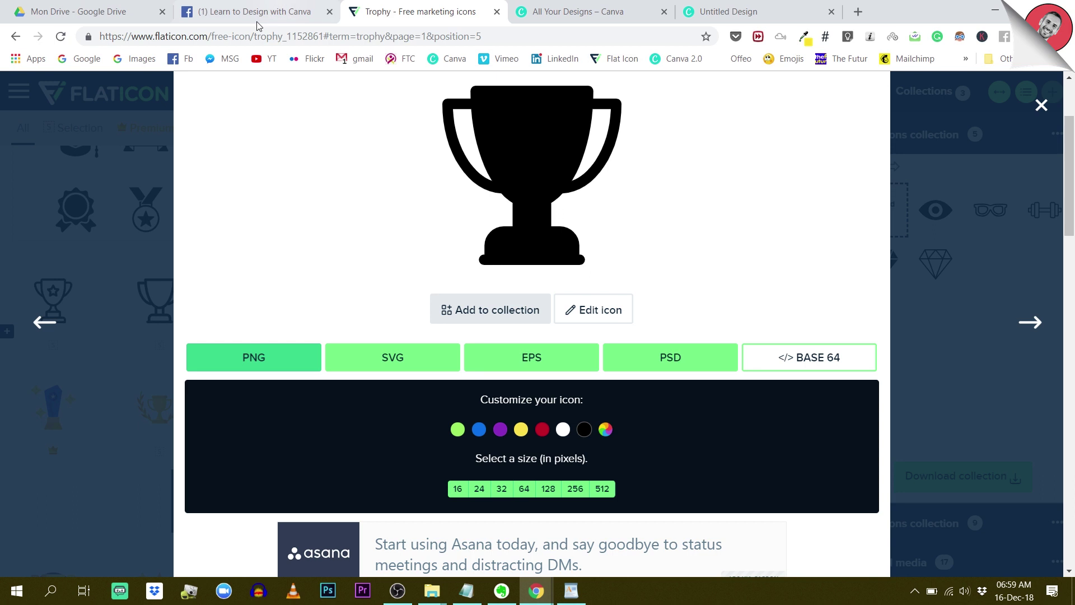
scroll(290, 225, "up", 3)
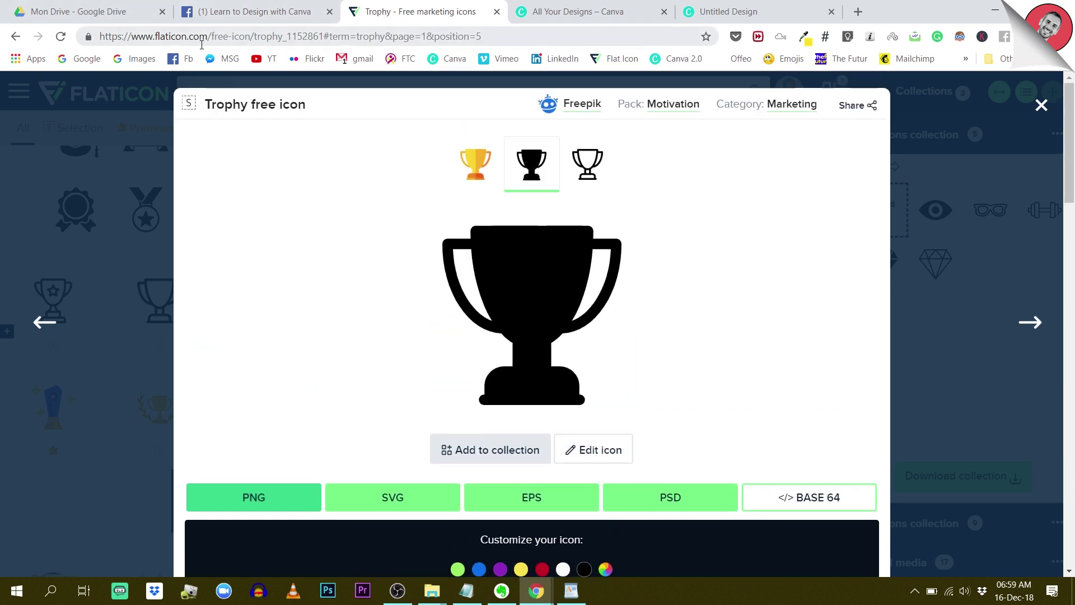
left_click_drag(211, 37, 89, 38)
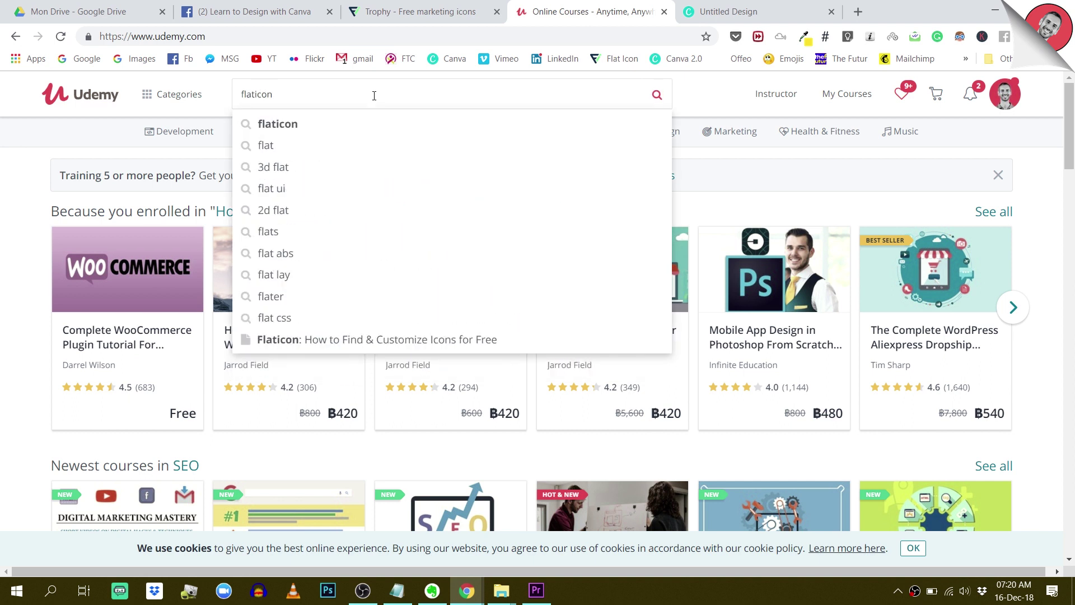
key("Return")
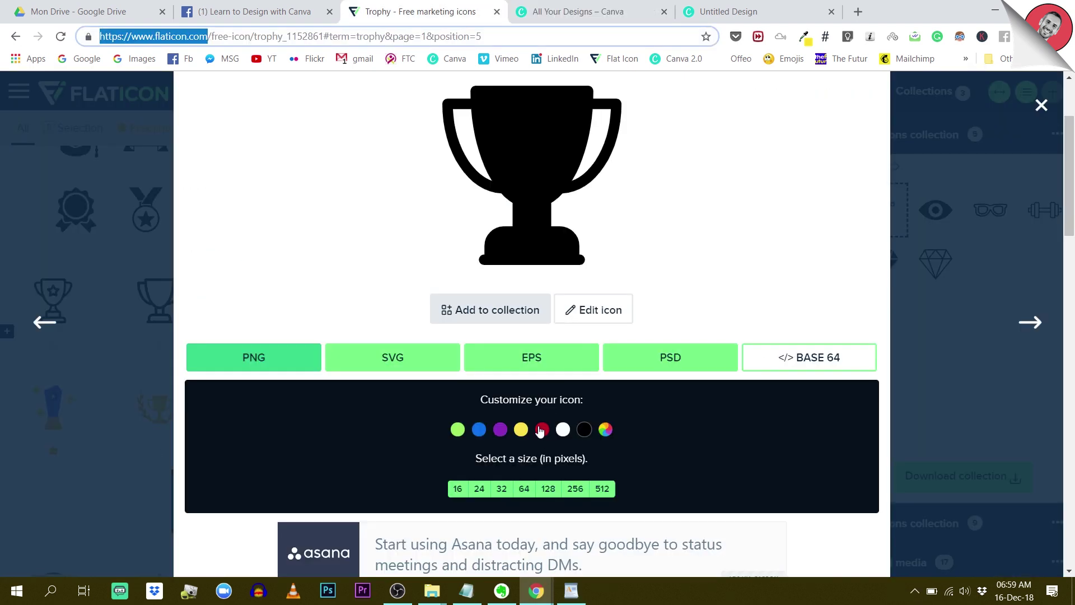
Select PNG format to show the black trophy's customization panel
scroll(540, 430, "up", 1)
scroll(607, 324, "up", 1)
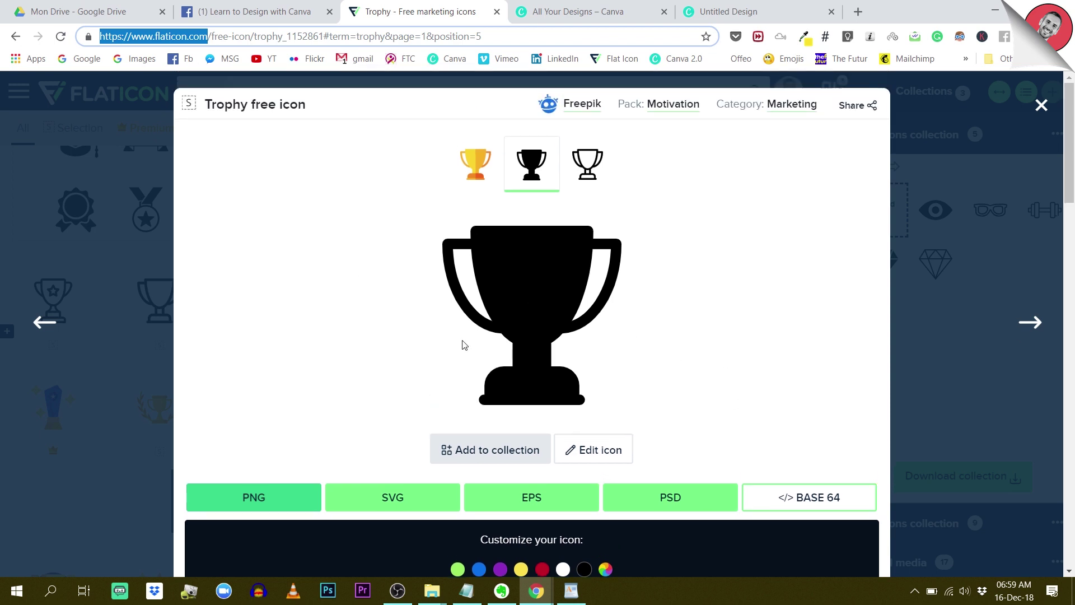
scroll(392, 370, "down", 2)
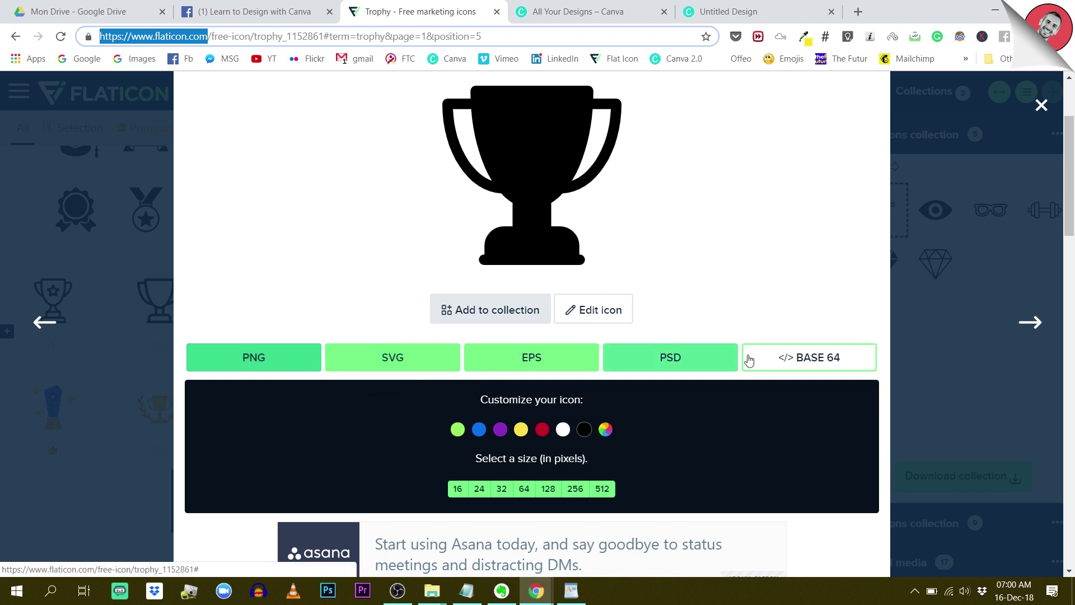
left_click(271, 365)
left_click(295, 364)
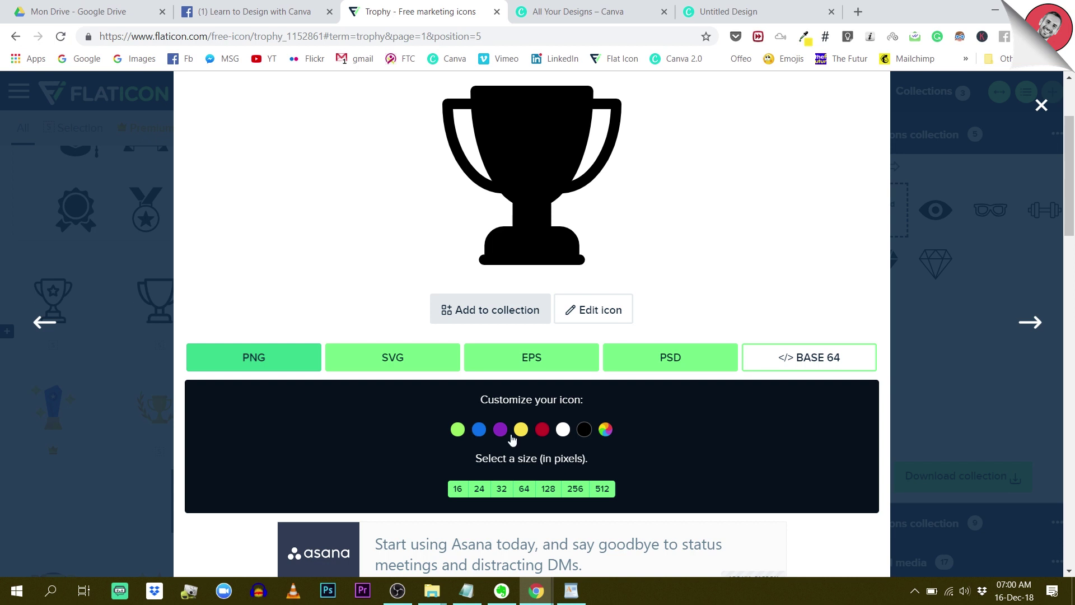
Recolour the trophy bright green (2DF730) and download it free as a 512-pixel PNG
left_click(605, 430)
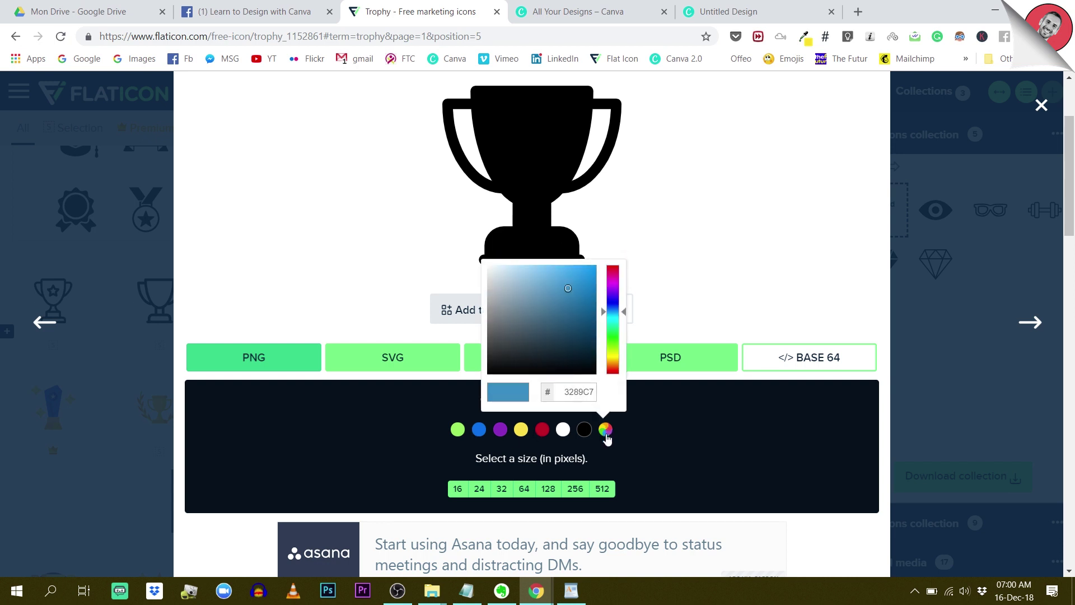
left_click(583, 393)
left_click(610, 335)
left_click_drag(586, 338, 576, 268)
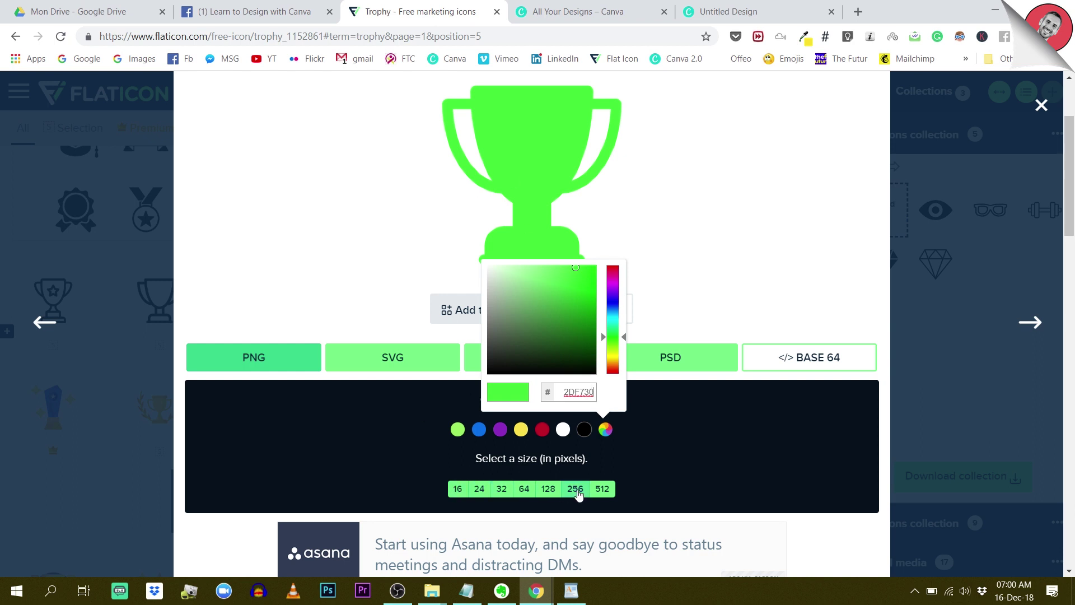
left_click(602, 489)
left_click(744, 342)
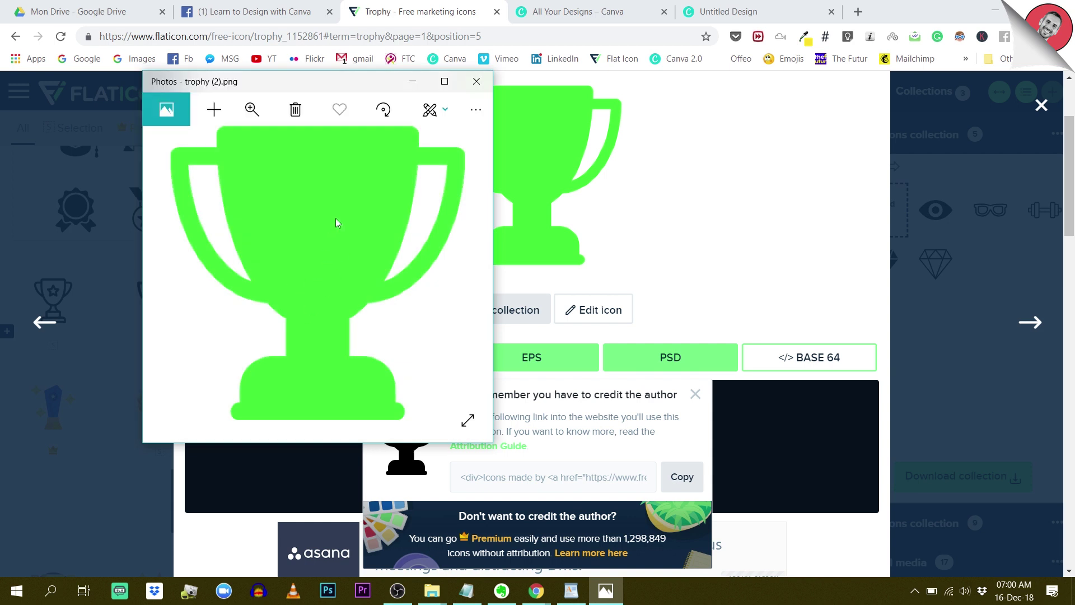
Save a copy of the green trophy image to the Desktop as 'trophy PNG'
right_click(331, 207)
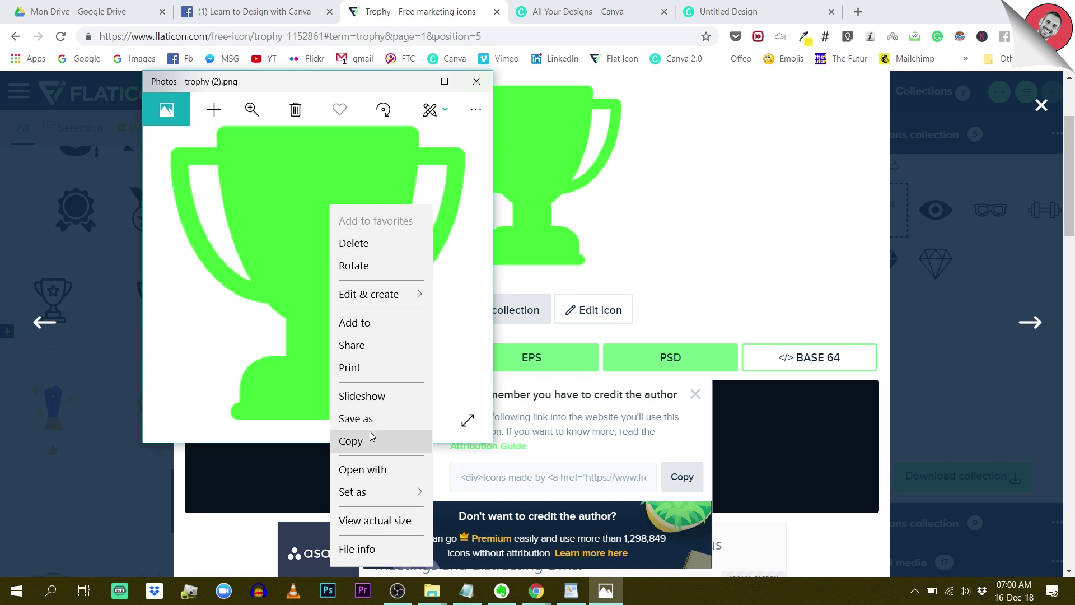
left_click(367, 420)
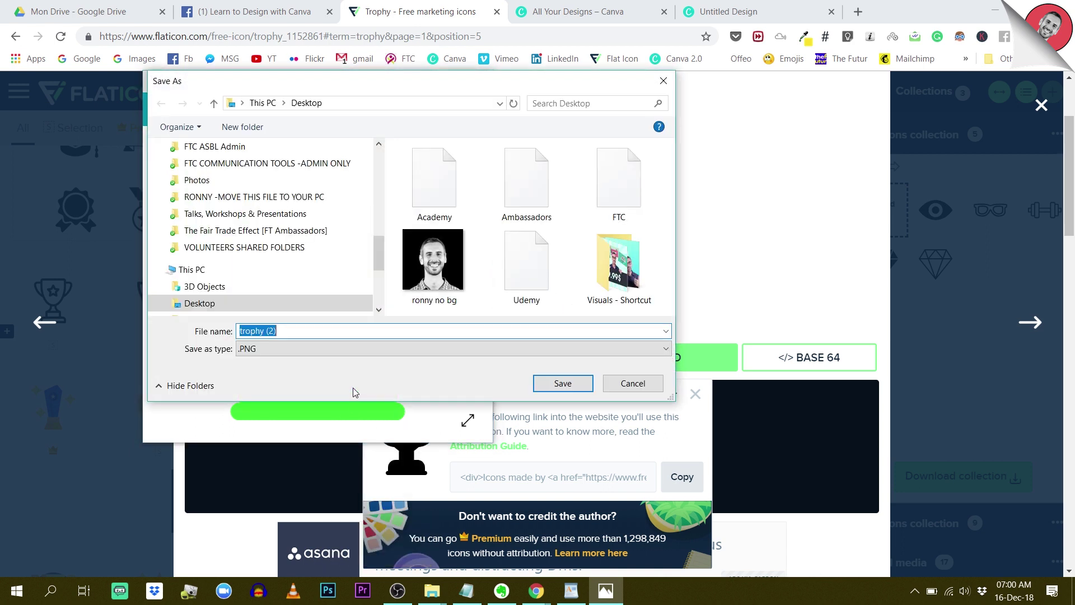
left_click(291, 333)
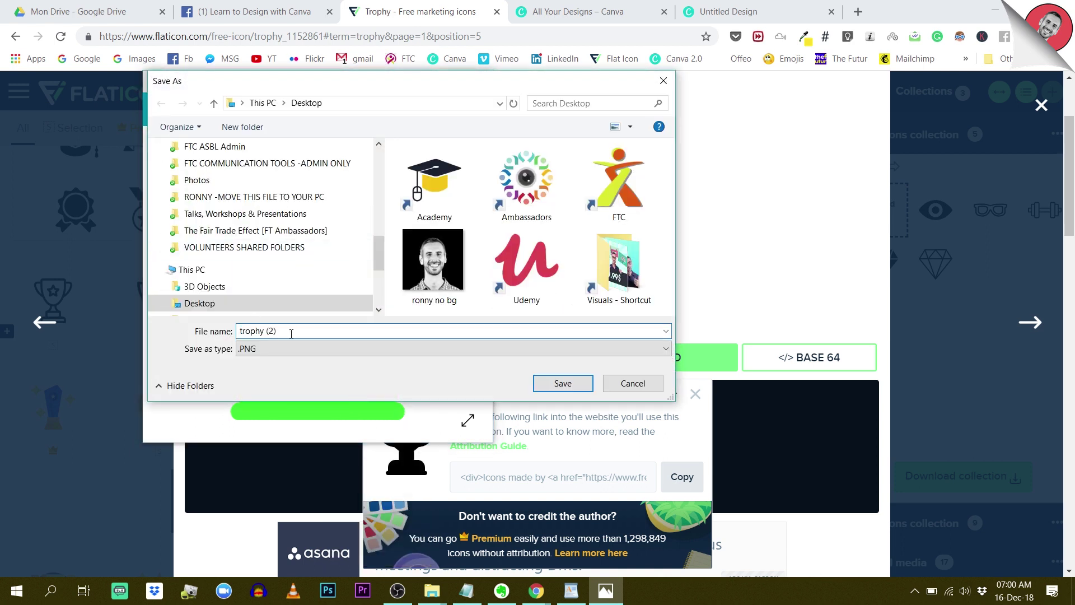
left_click_drag(291, 334, 264, 333)
type("PNG")
key("Return")
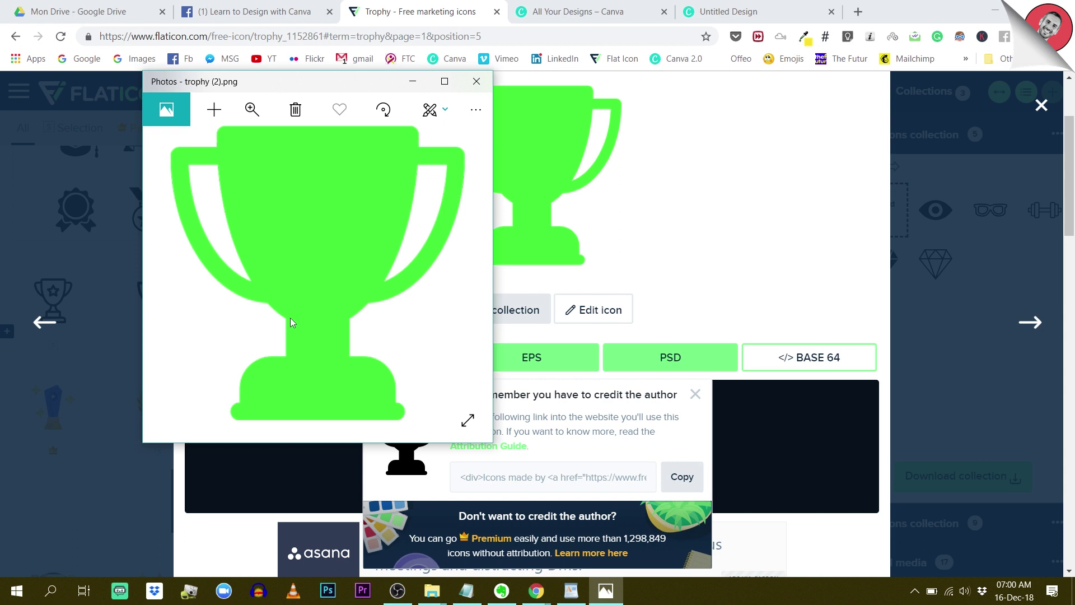
Recolour the trophy purple and download it free in SVG format as trophy.svg
left_click(476, 81)
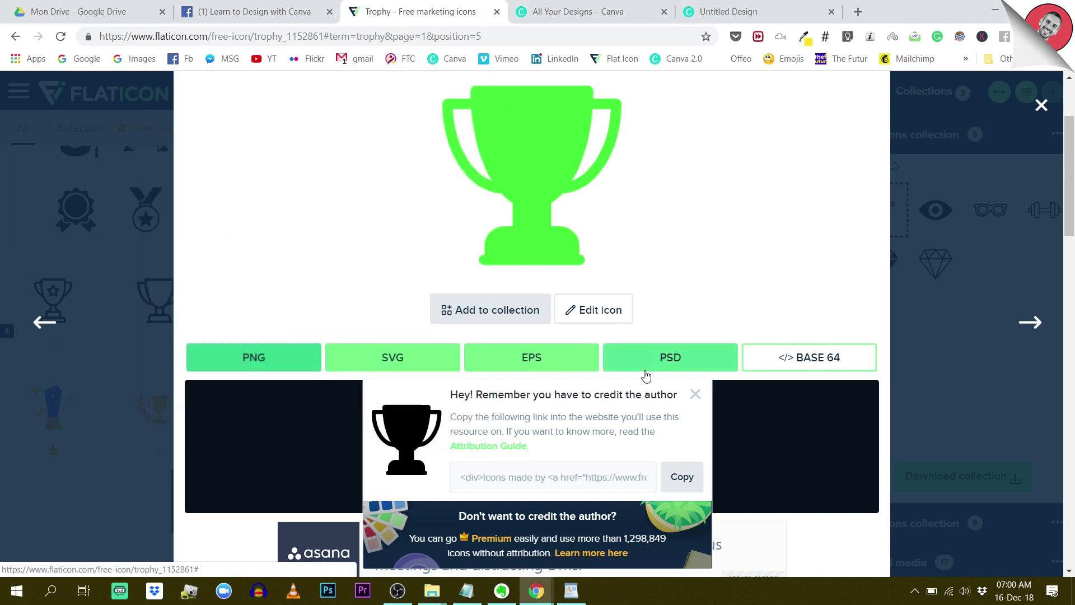
left_click(405, 367)
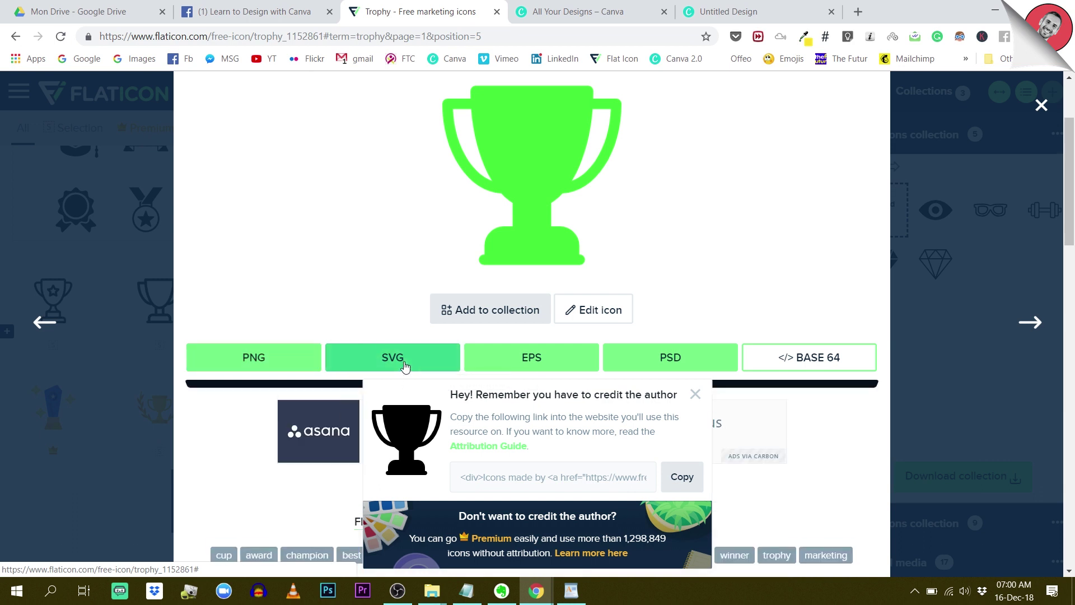
left_click(695, 394)
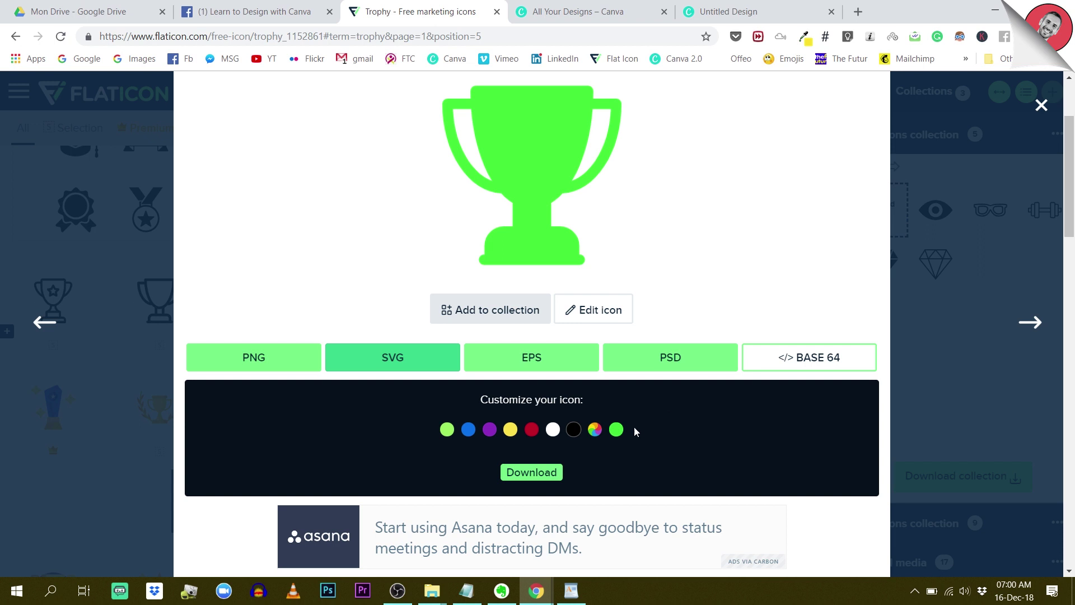
left_click(413, 362)
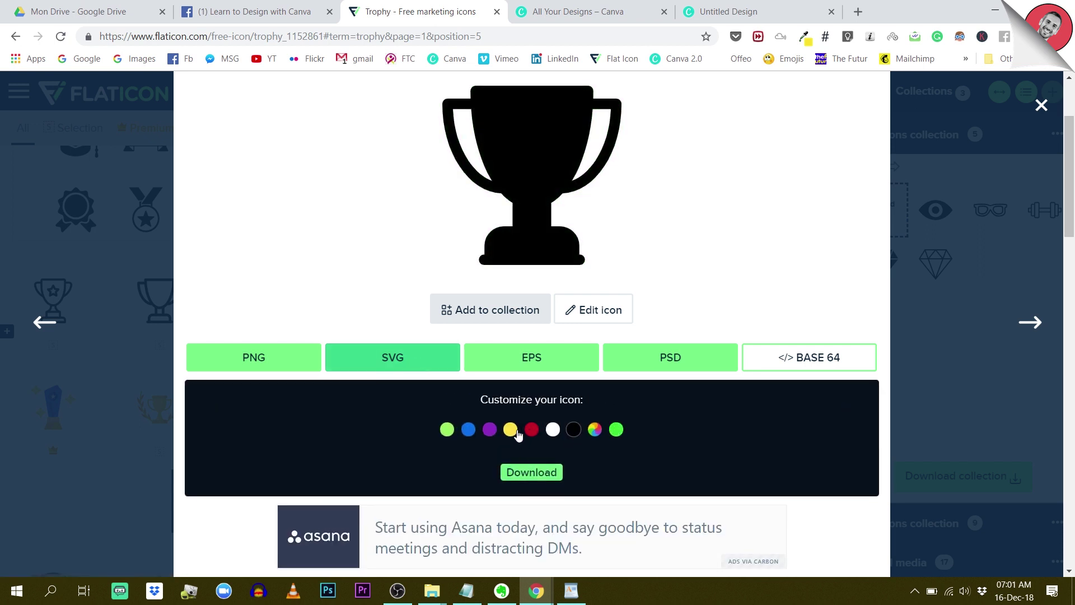
left_click(490, 430)
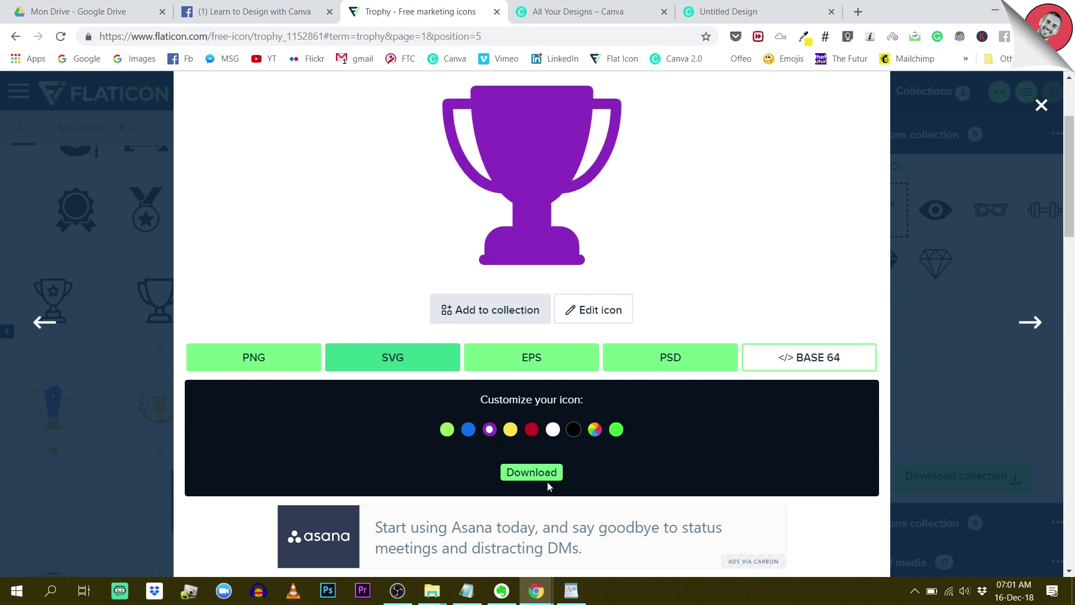
left_click(540, 473)
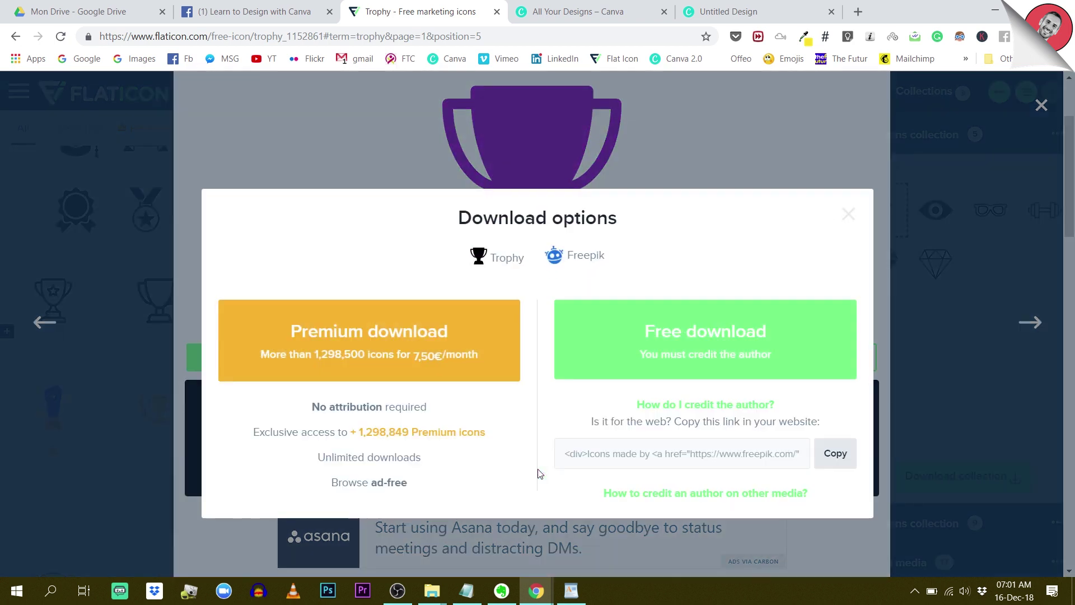
left_click(694, 336)
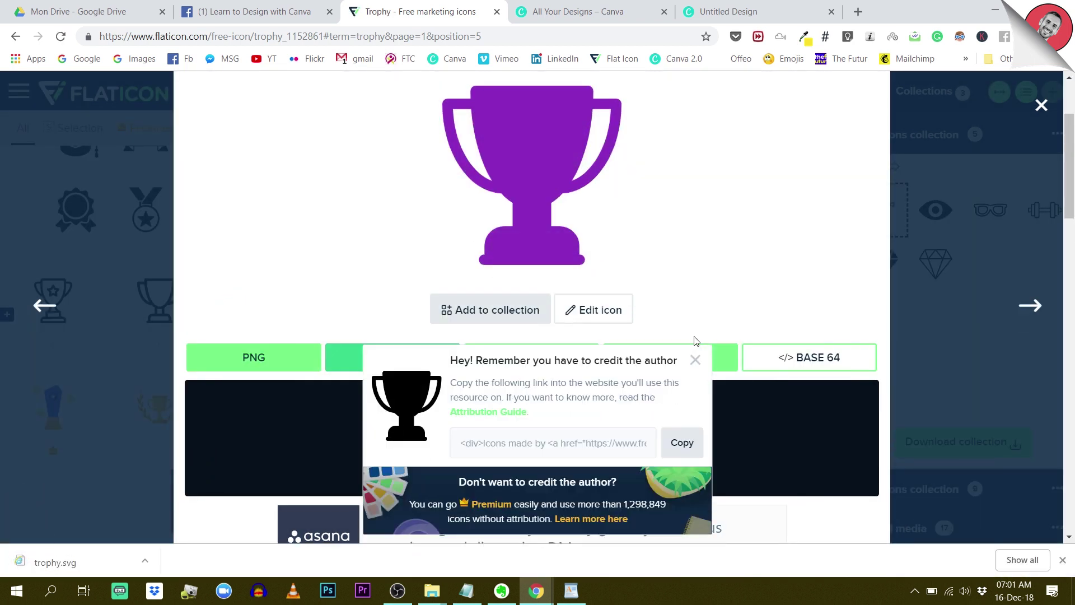
Move trophy.svg from Downloads onto the desktop, replacing the older copy
left_click(145, 560)
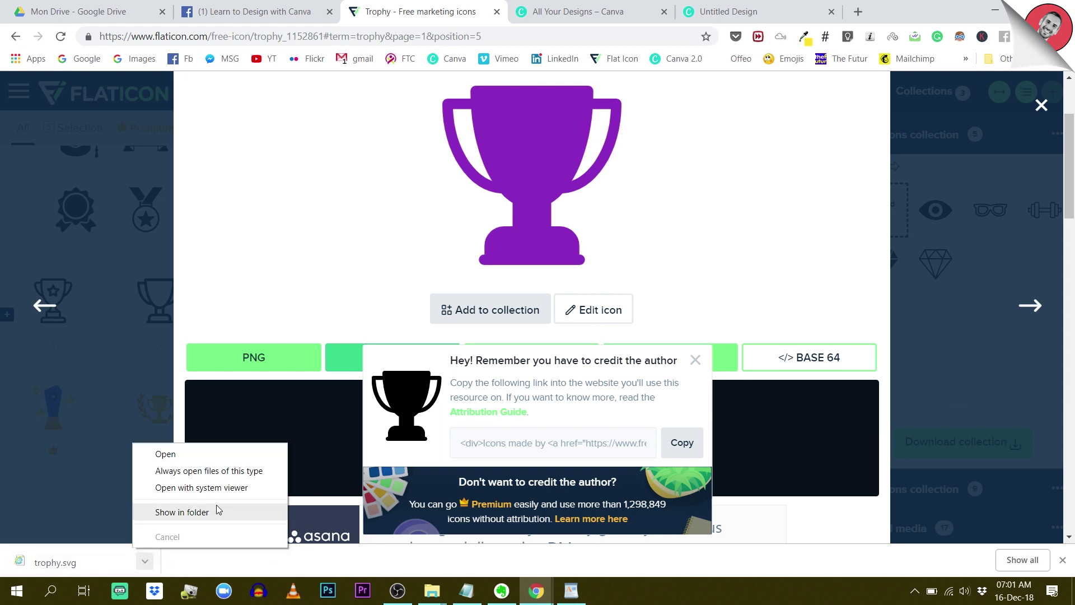
left_click(182, 512)
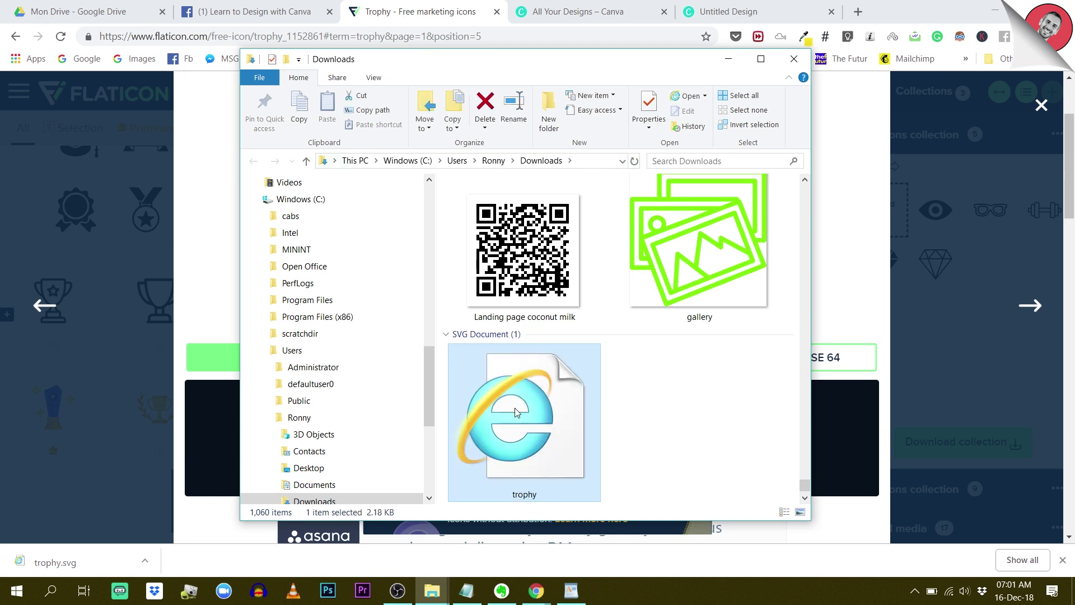
right_click(515, 408)
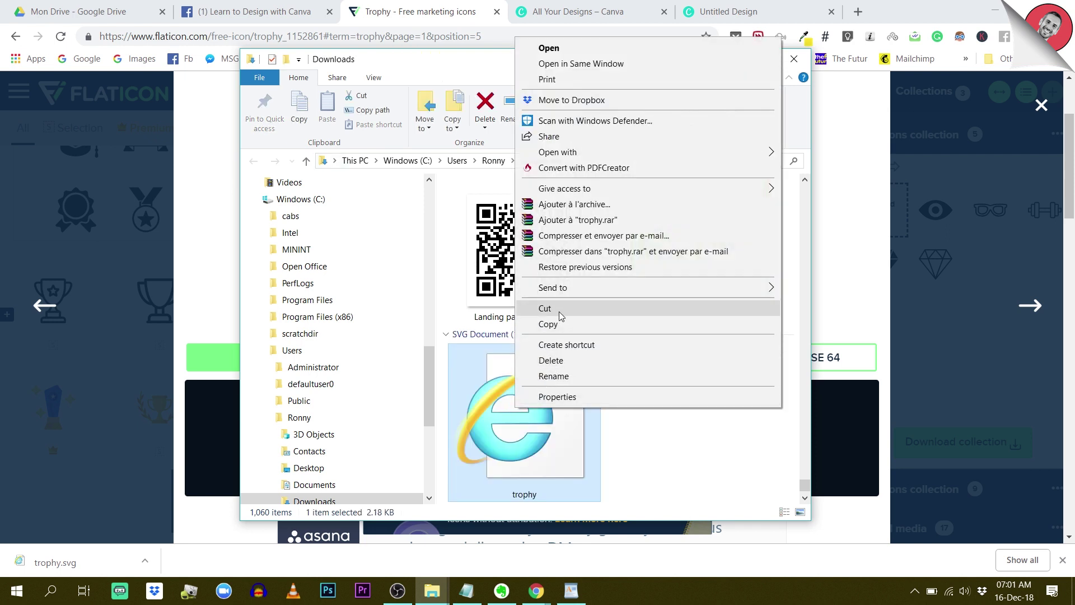
left_click(546, 308)
key("super+d")
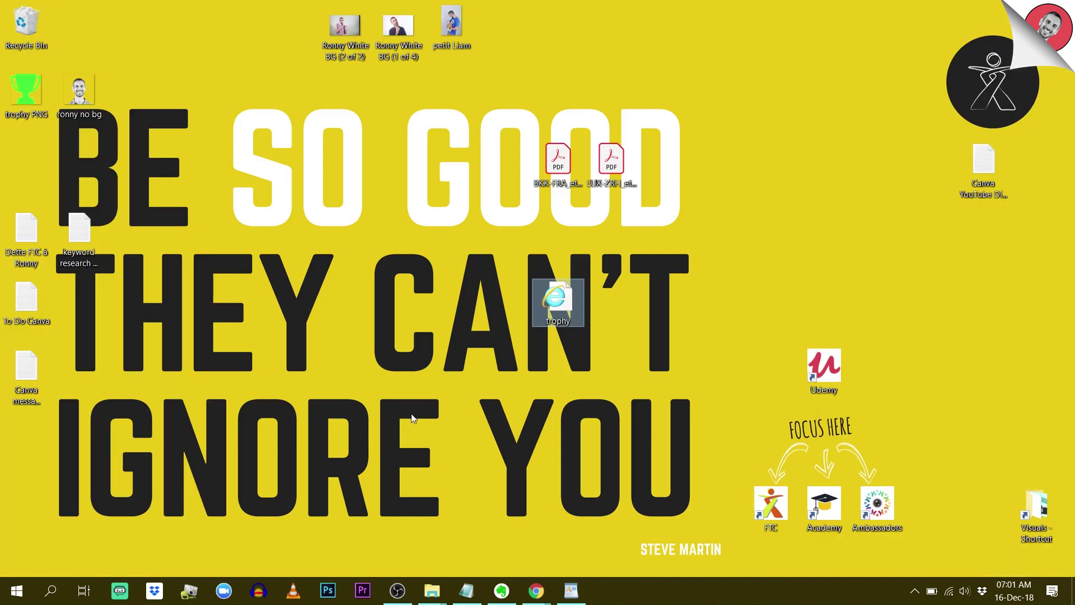
left_click_drag(20, 96, 361, 153)
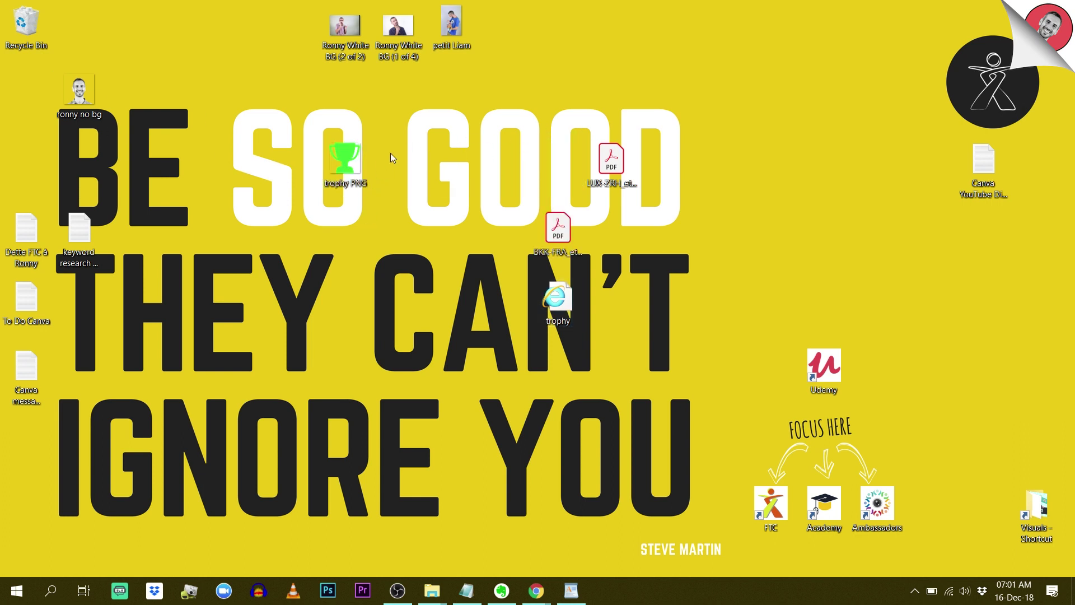
right_click(390, 153)
left_click(417, 216)
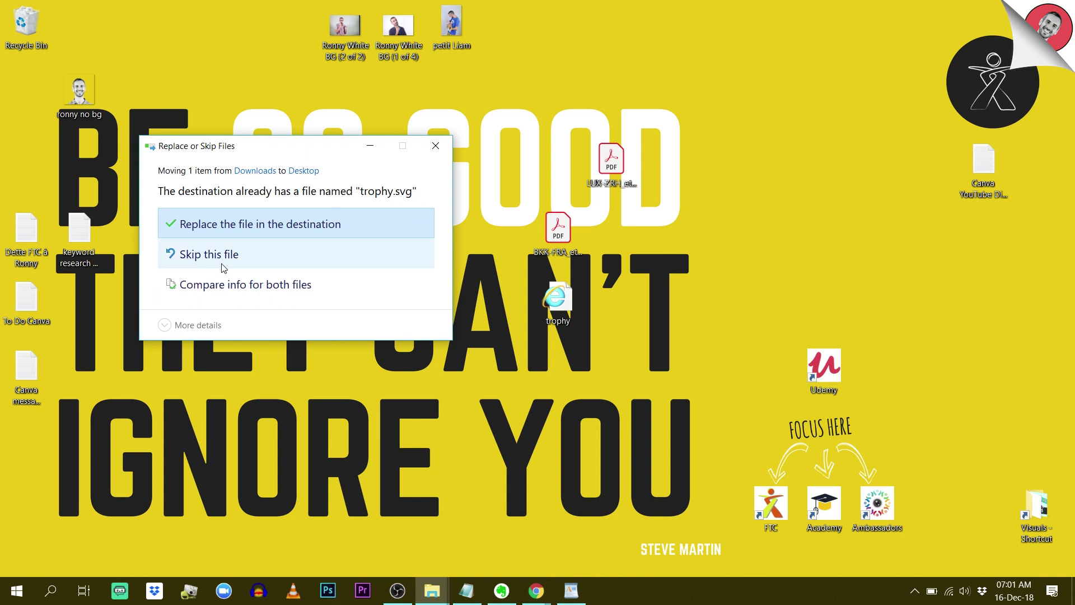
left_click(227, 223)
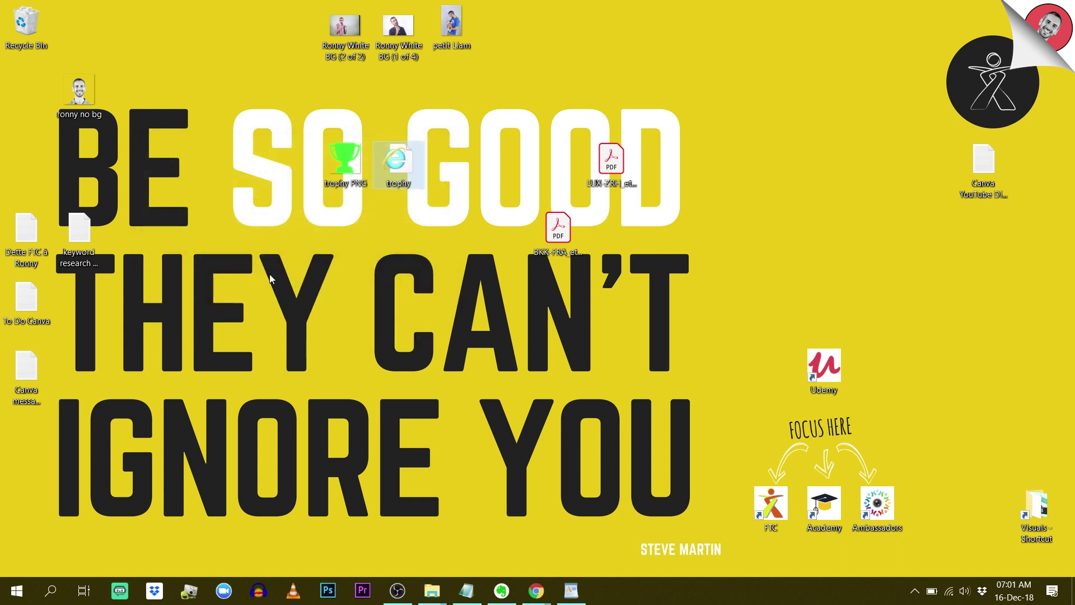
Rename the desktop SVG file to 'trophy SVG'
left_click(398, 168)
left_click(411, 183)
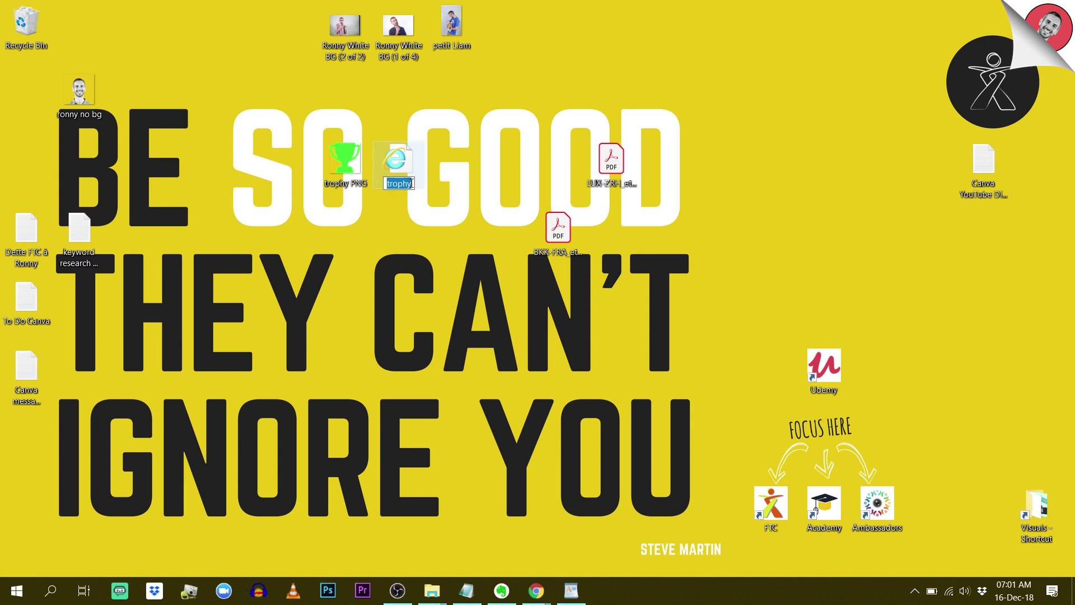
left_click(411, 183)
type("SVG")
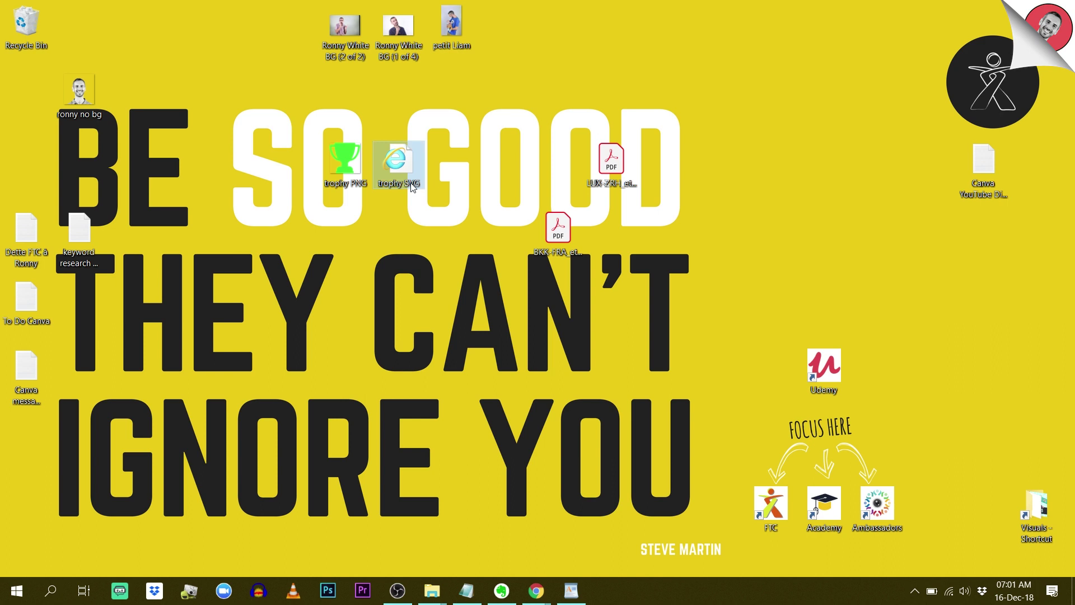
Recolour the trophy red and download it free in EPS format as trophy.eps
mouse_move(542, 592)
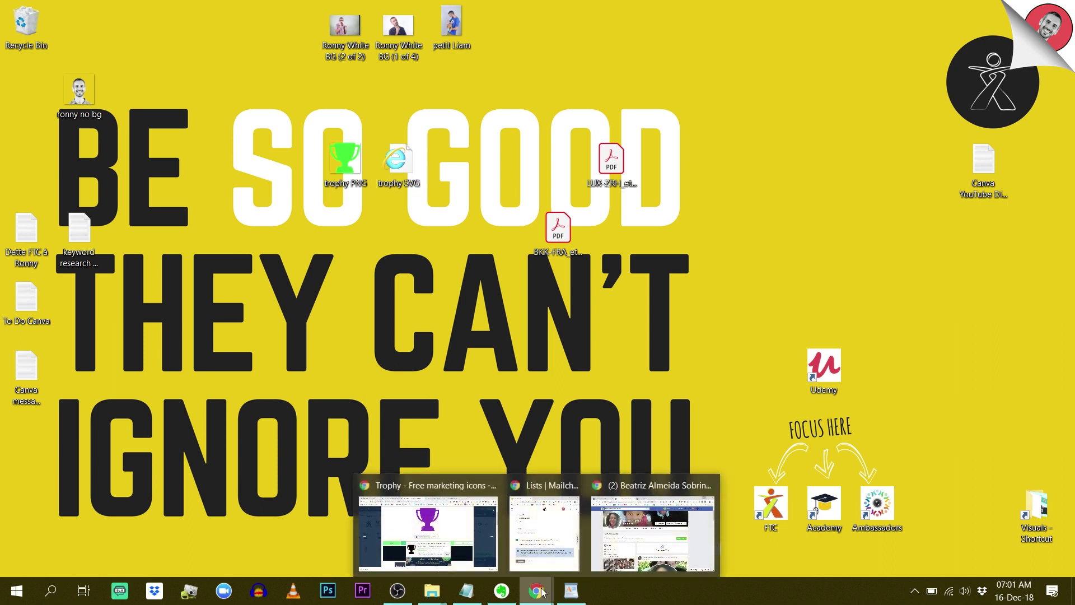
left_click(438, 549)
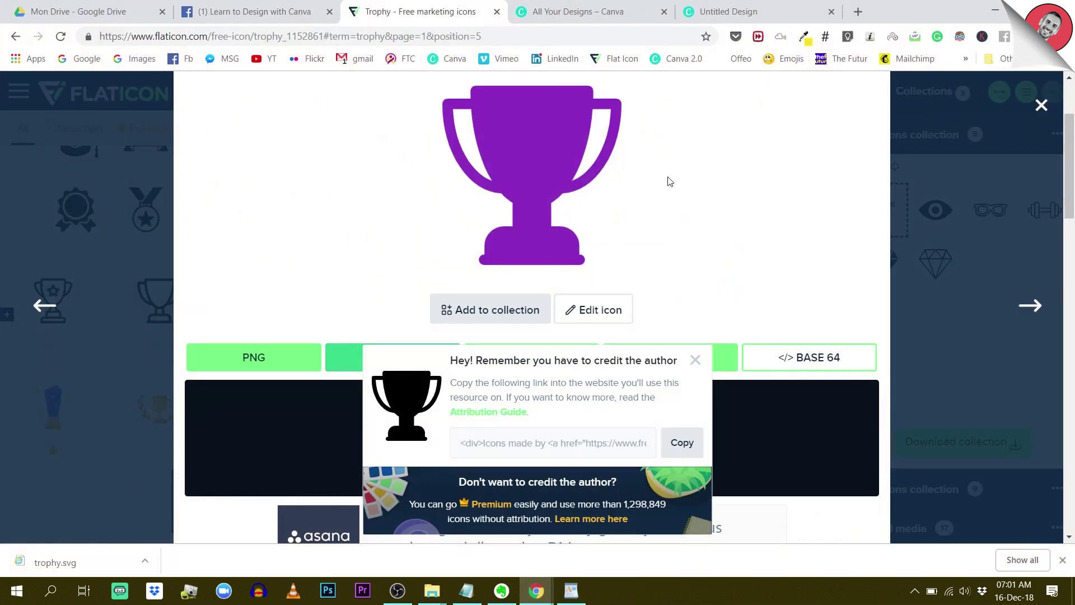
left_click(697, 361)
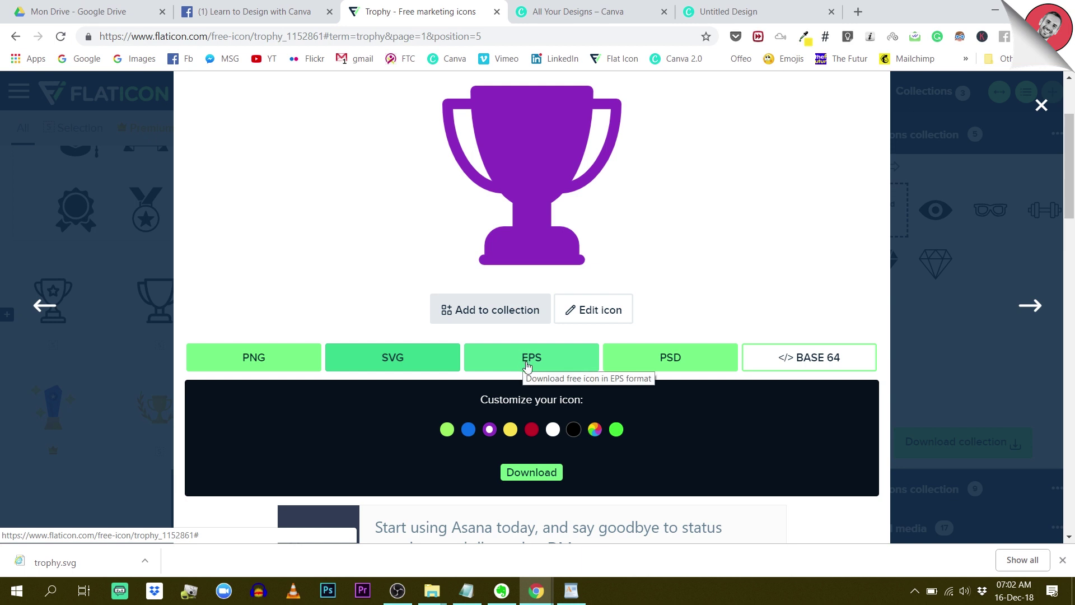
left_click(532, 429)
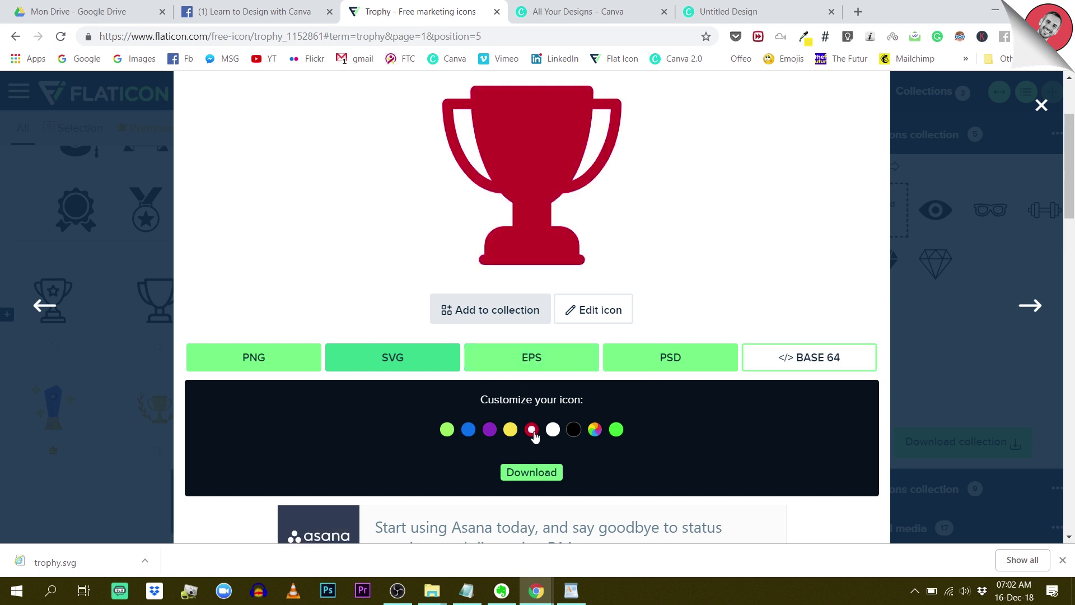
left_click(534, 364)
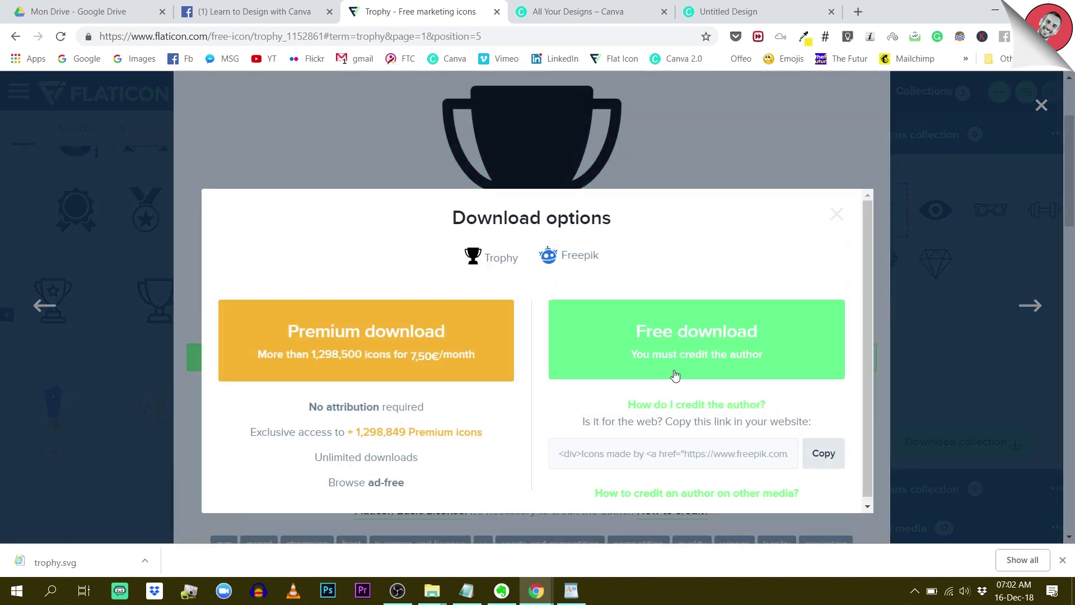
left_click(712, 334)
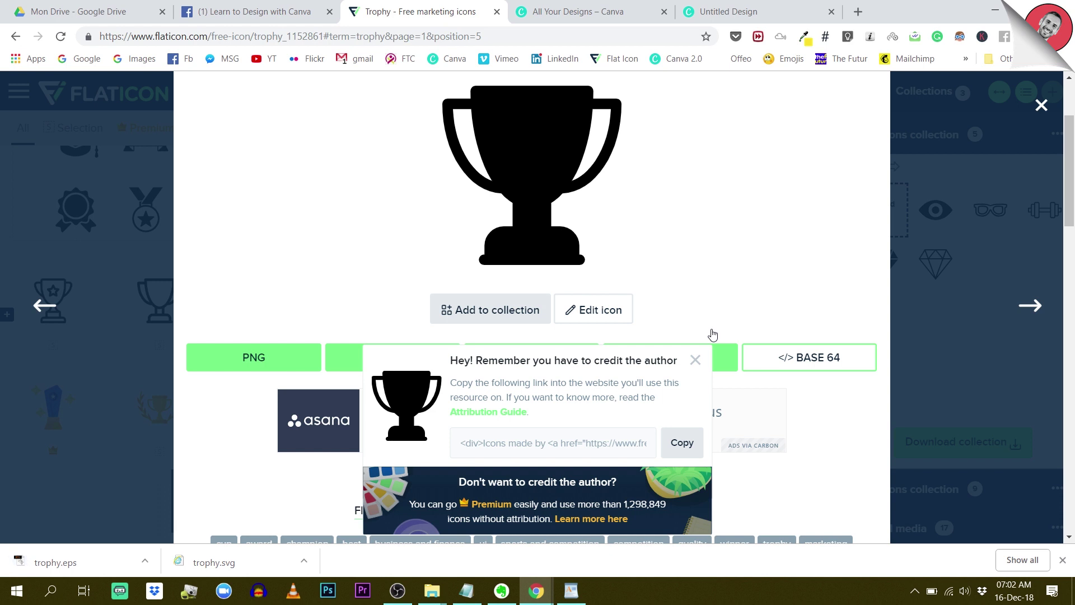
left_click(142, 565)
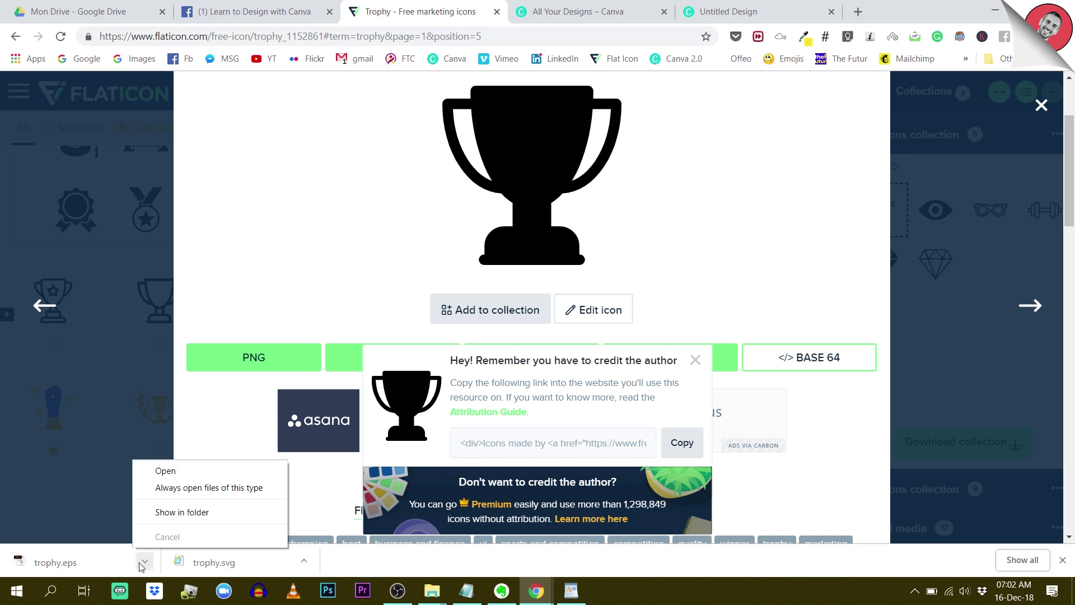
Copy trophy.eps from its folder and paste it onto the desktop
left_click(200, 517)
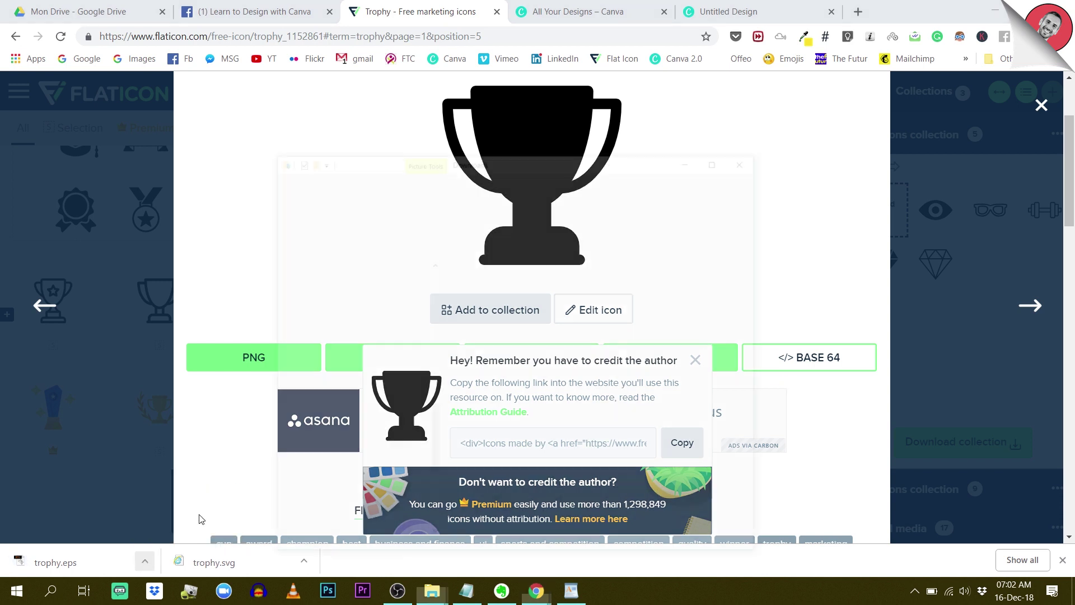
right_click(522, 274)
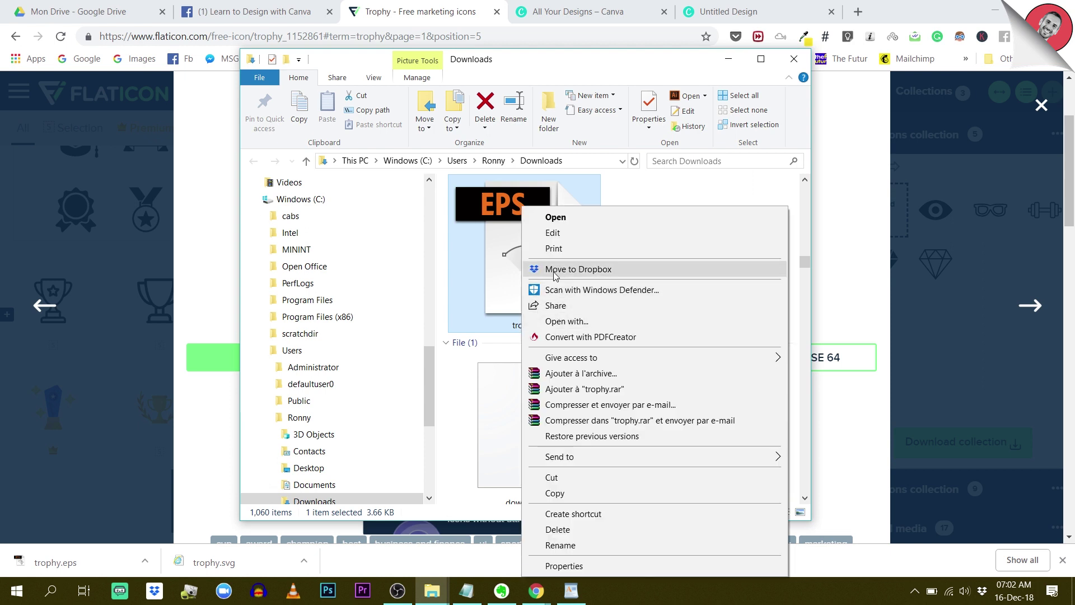
left_click(556, 494)
key("super+d")
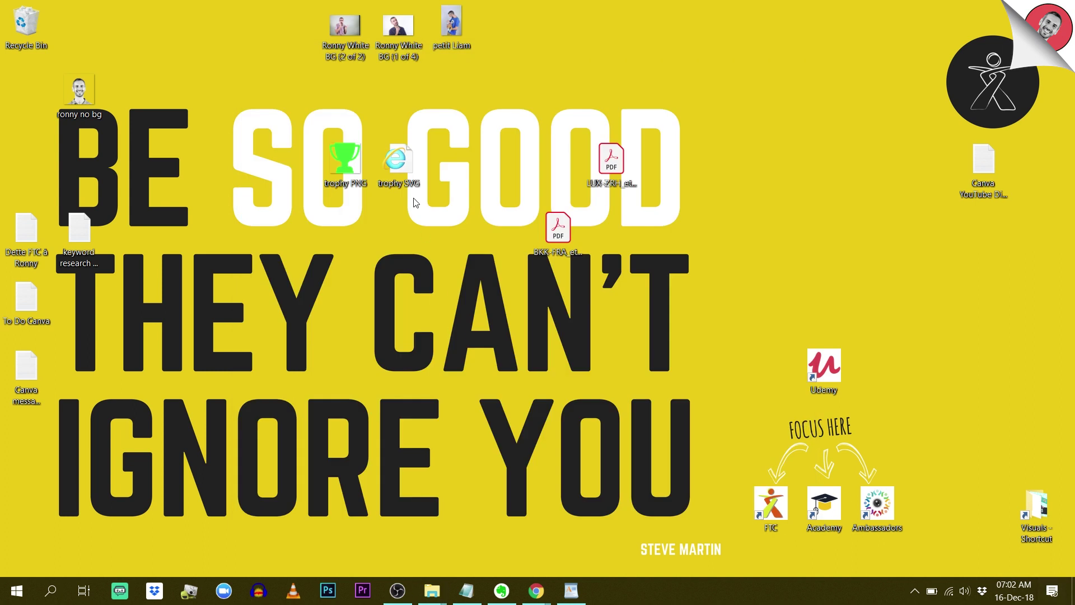
right_click(437, 159)
left_click(479, 226)
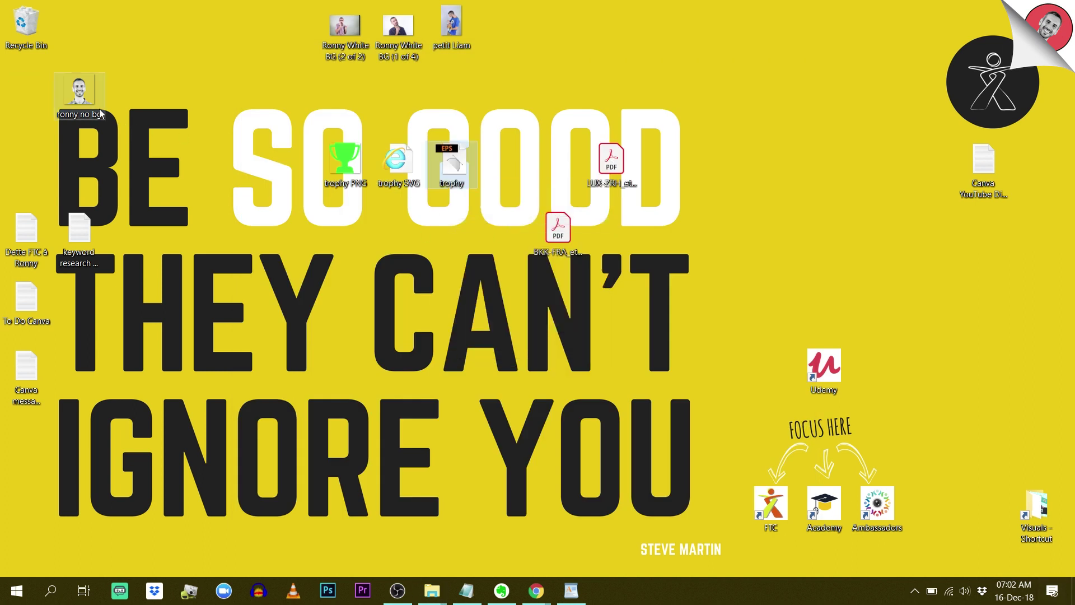
Rename the pasted file to 'trophy EPS' and return to the Flaticon trophy page
left_click(459, 182)
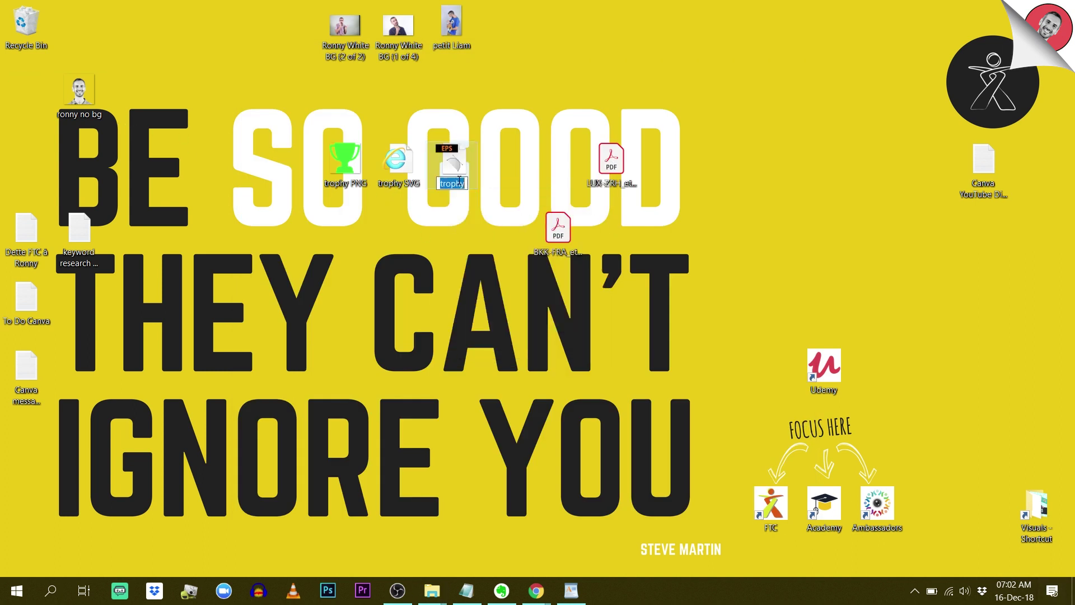
left_click(489, 165)
mouse_move(540, 602)
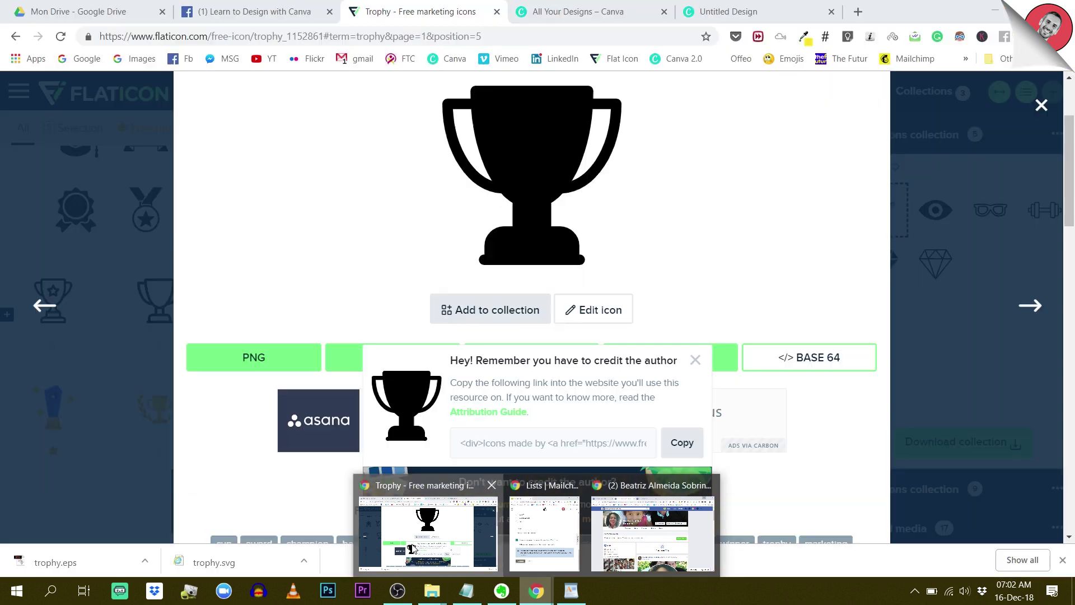
left_click(428, 529)
Choose PSD format for the trophy and download it free as trophy.psd
triple_click(704, 365)
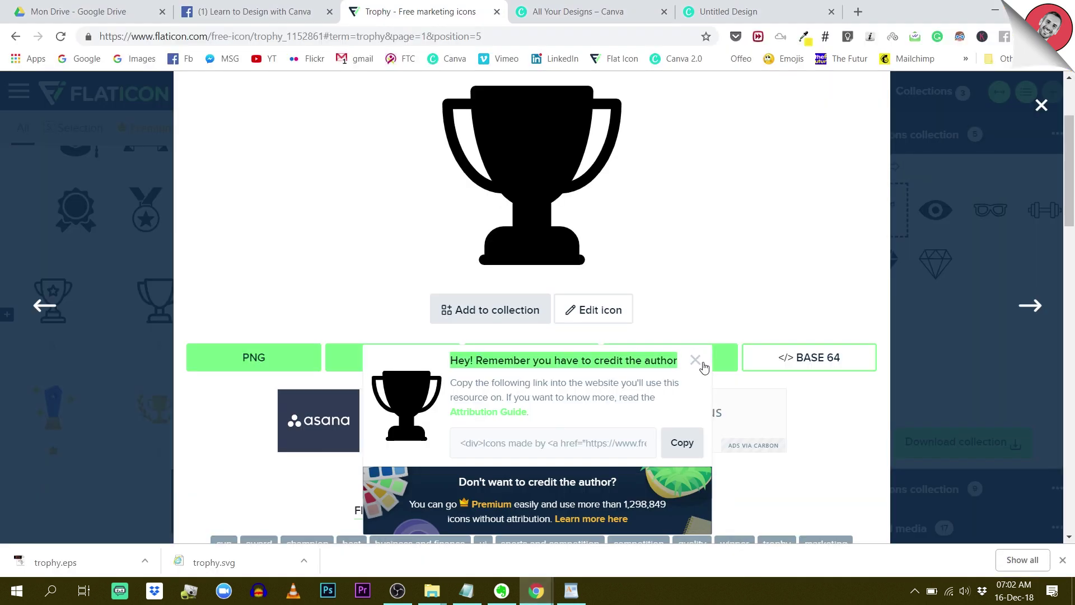
left_click(697, 359)
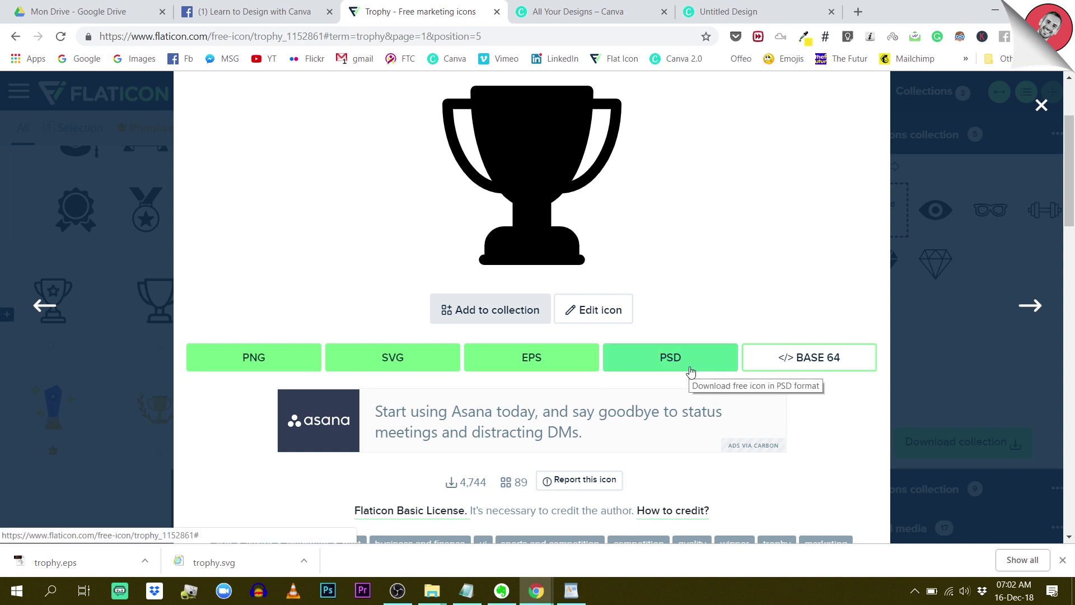
left_click(687, 367)
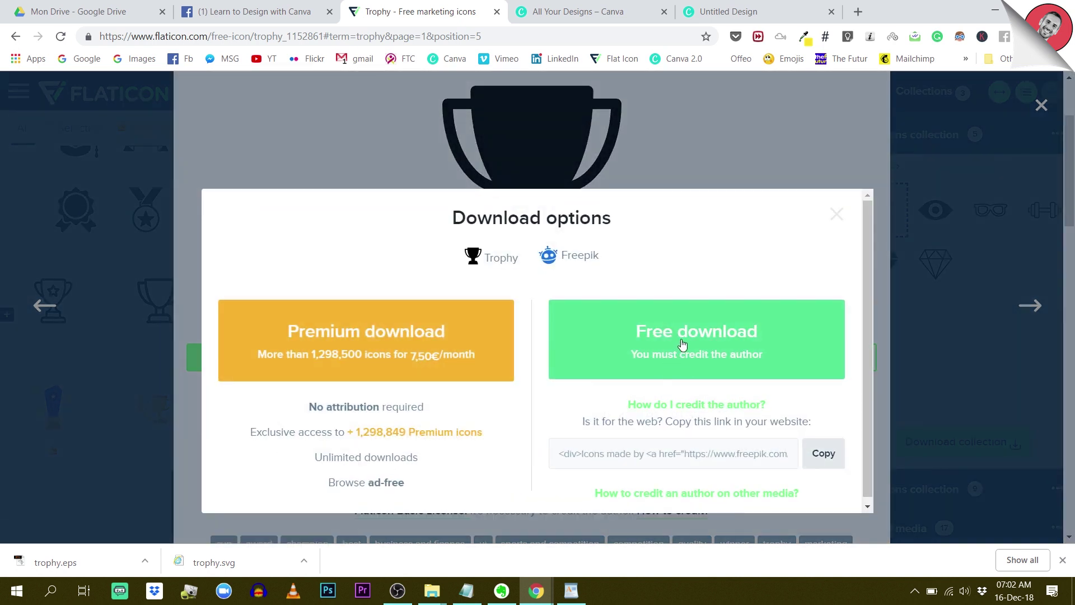
left_click(843, 223)
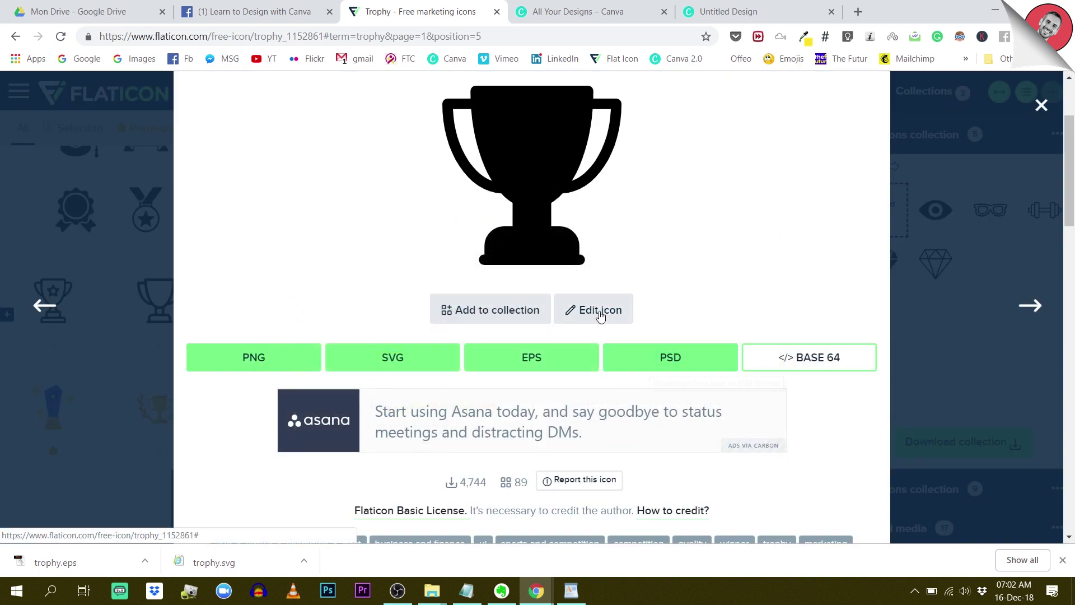
left_click(643, 356)
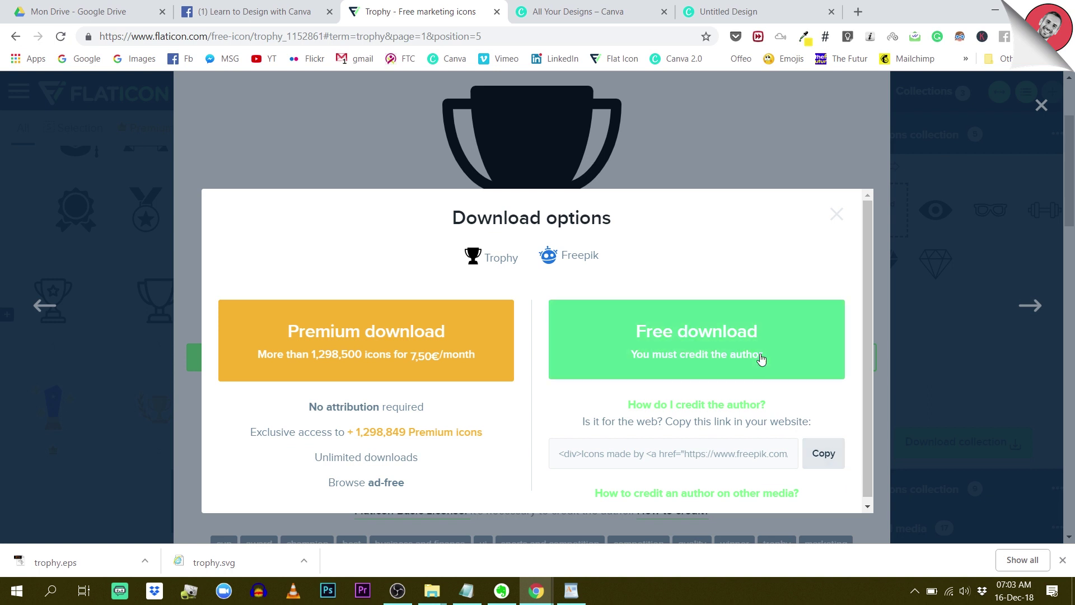
left_click(712, 334)
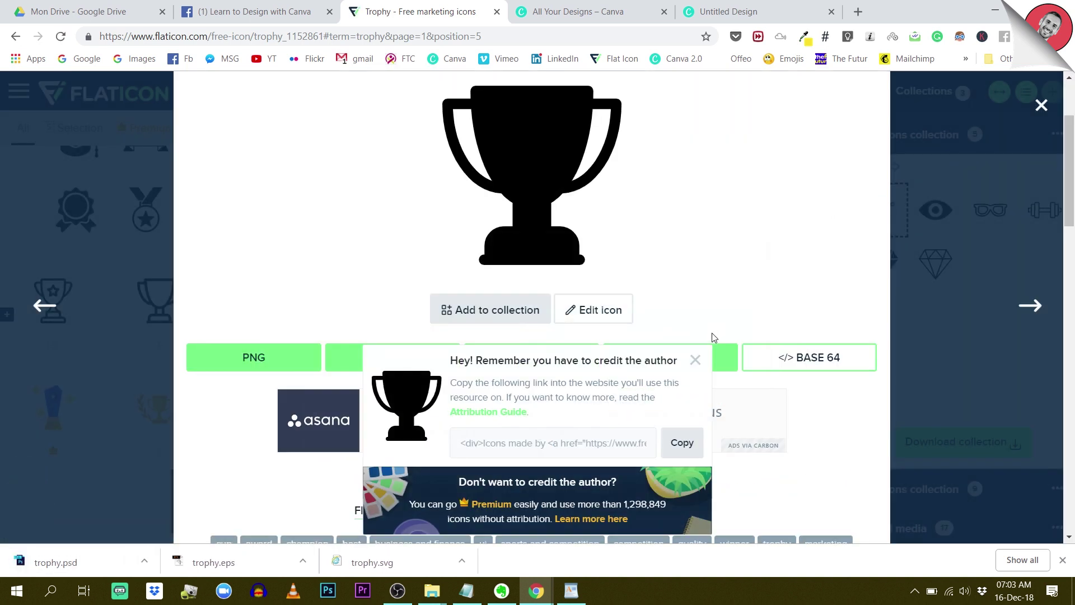
Paste the trophy PSD file onto the desktop and place it beside trophy EPS
left_click(145, 561)
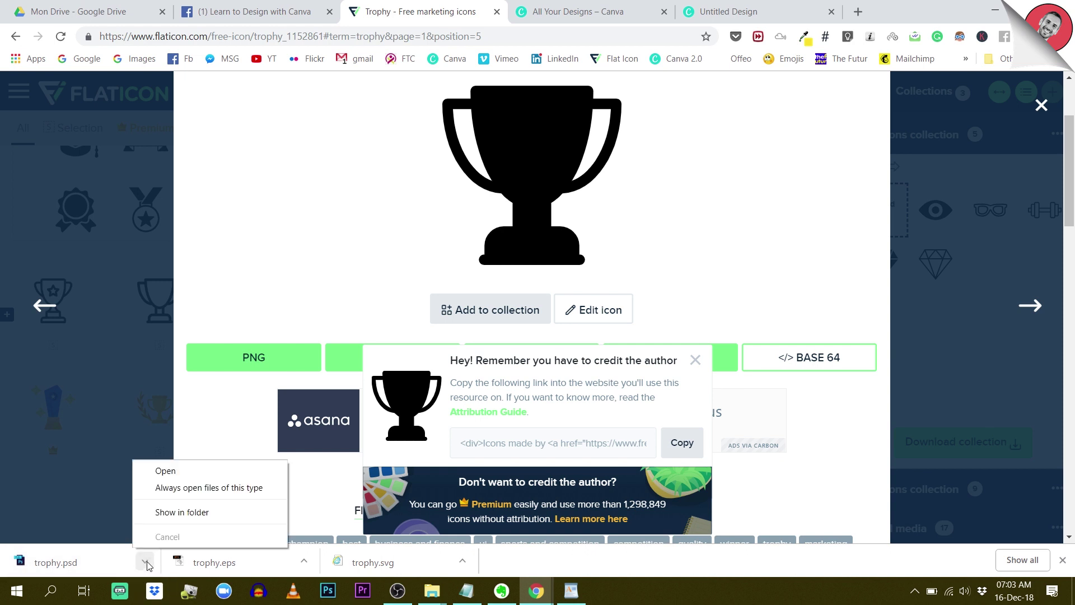
left_click(219, 510)
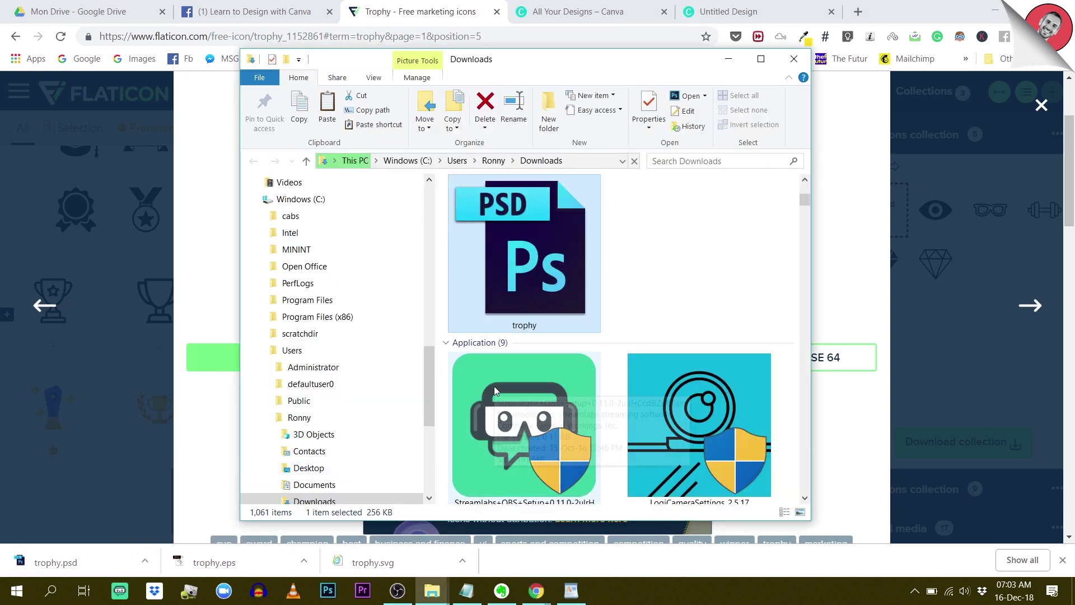
key("super+d")
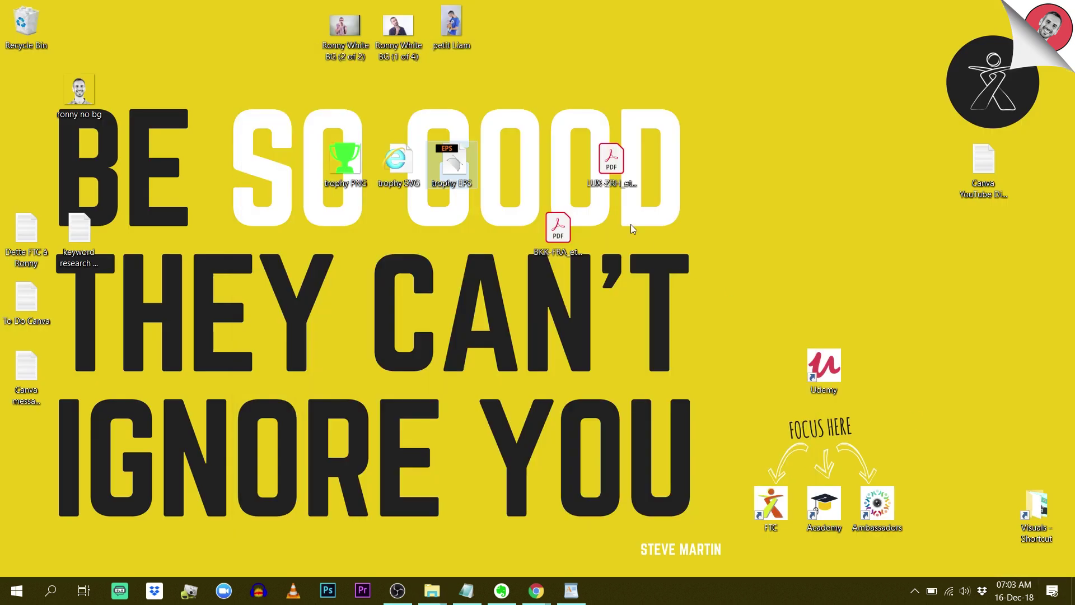
right_click(491, 159)
left_click(524, 222)
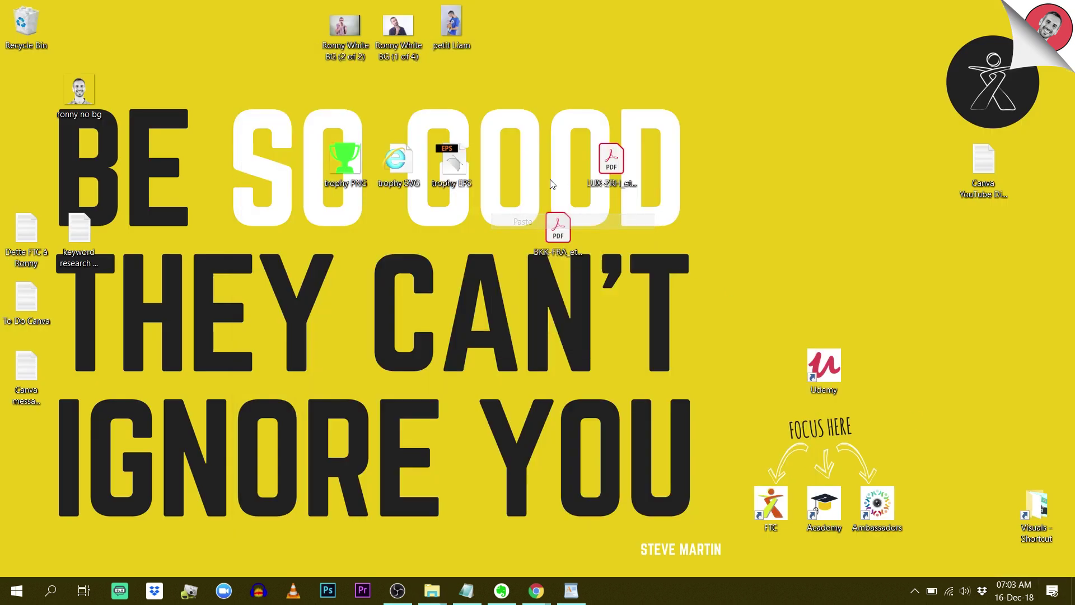
left_click_drag(555, 241, 738, 299)
left_click_drag(611, 229, 505, 164)
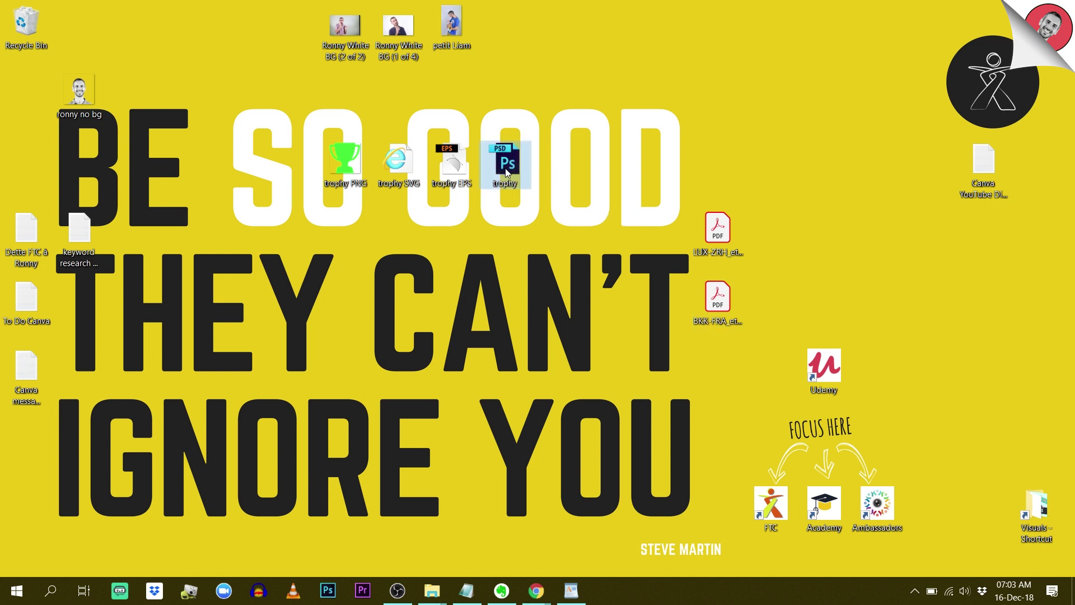
Rename the file to 'trophy PSD' and bring the Flaticon trophy page back
left_click(517, 185)
left_click(710, 63)
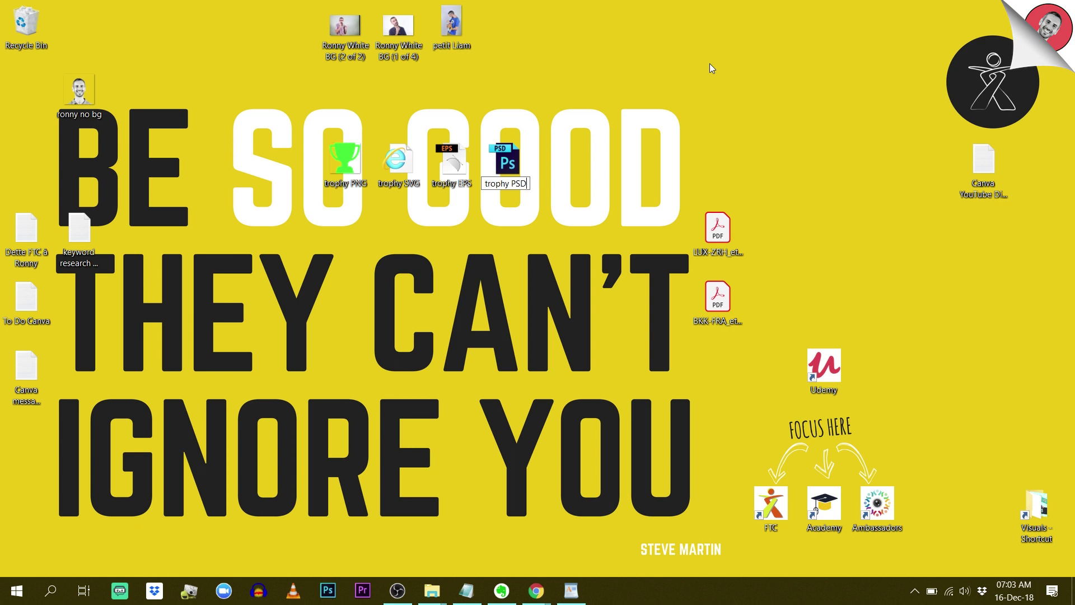
left_click(339, 347)
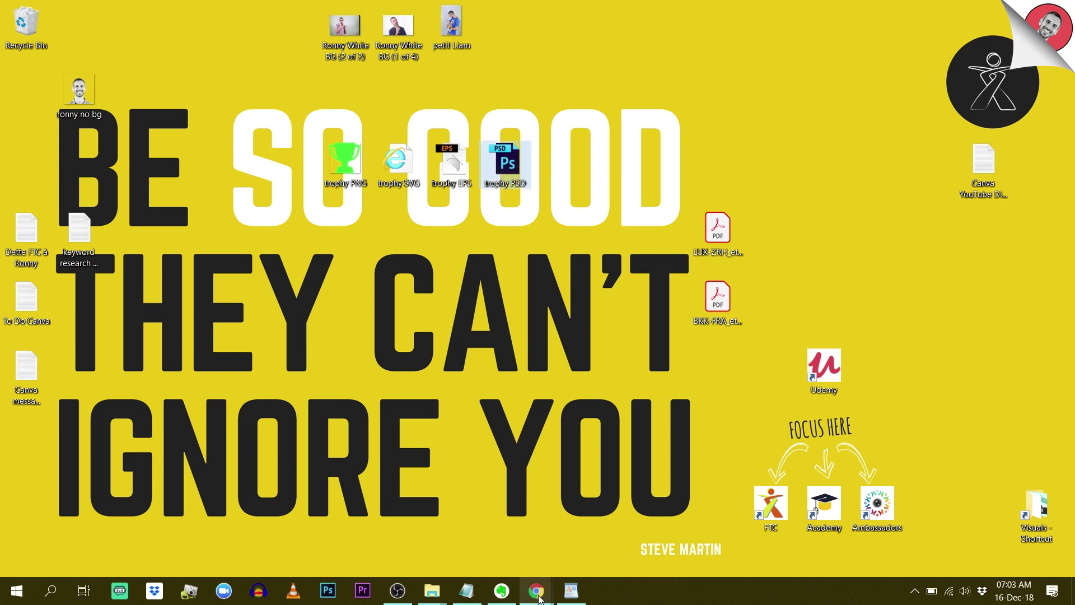
mouse_move(535, 590)
left_click(470, 548)
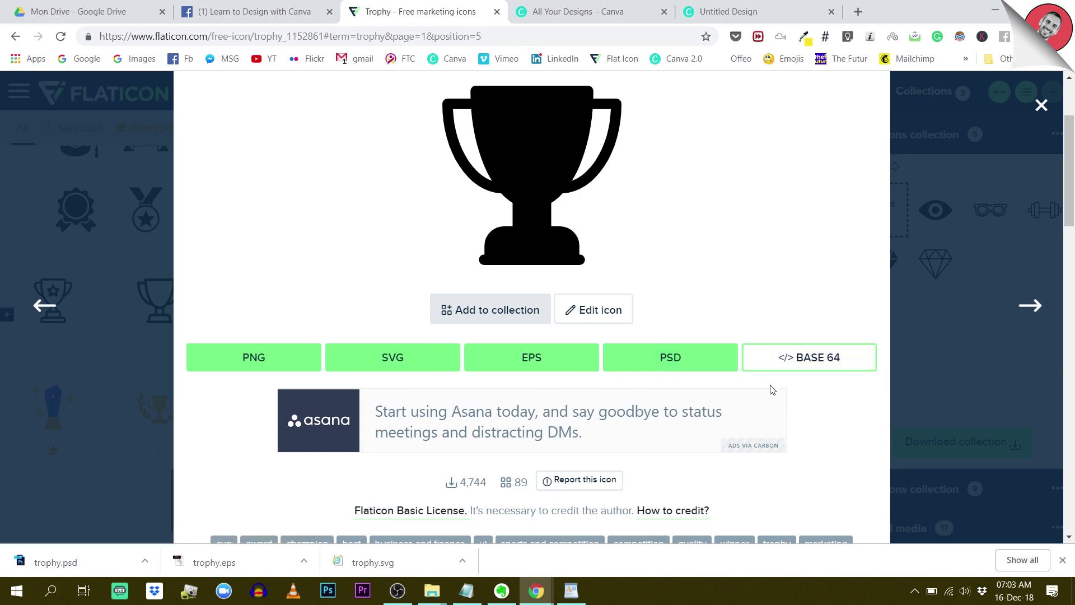
Recolour the Flaticon trophy yellow under Base 64 and take the free download with author credit
left_click(804, 365)
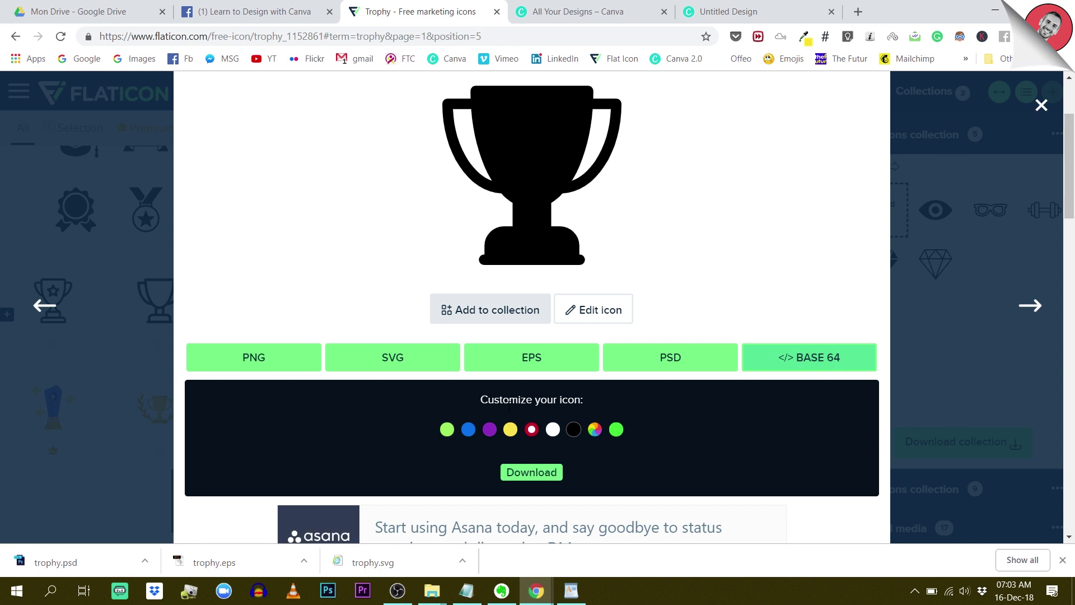
left_click(511, 431)
left_click(529, 472)
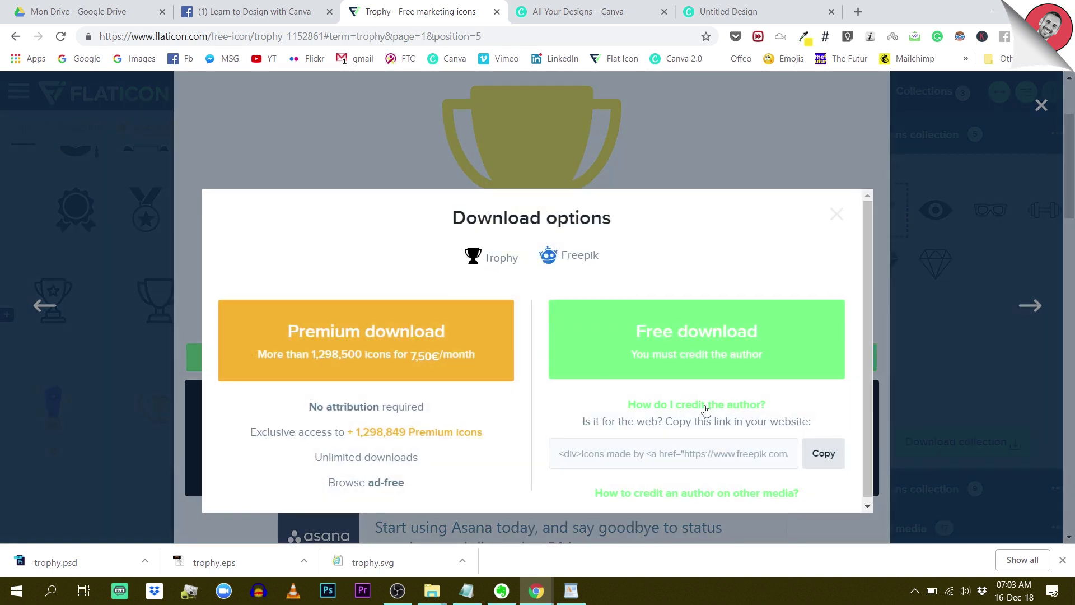
left_click(710, 367)
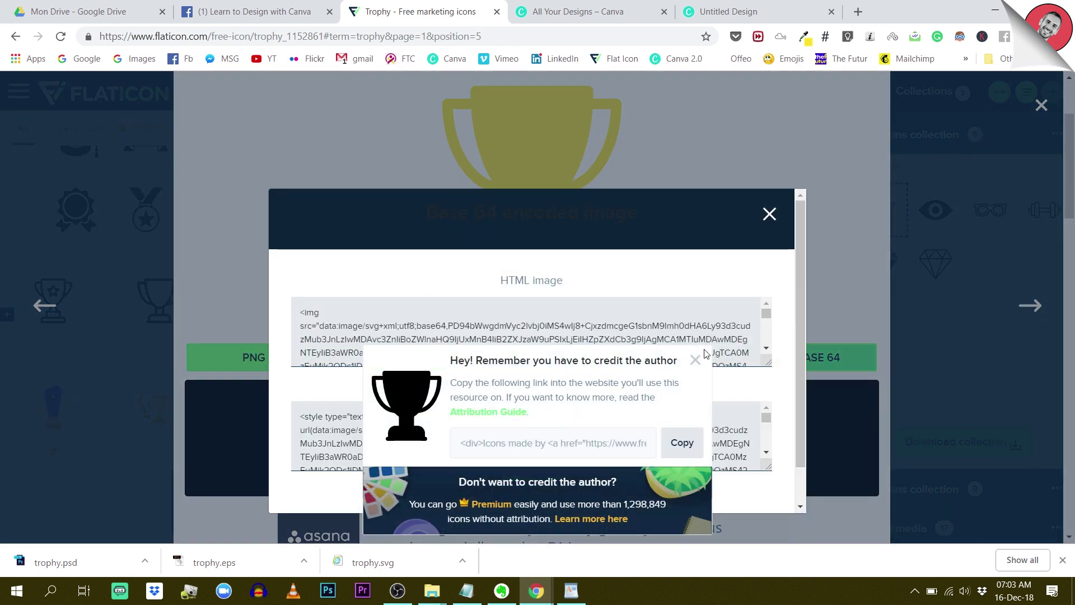
left_click(695, 360)
Scroll through the trophy's Base 64 HTML and CSS code, then close the code dialog
scroll(688, 359, "down", 8)
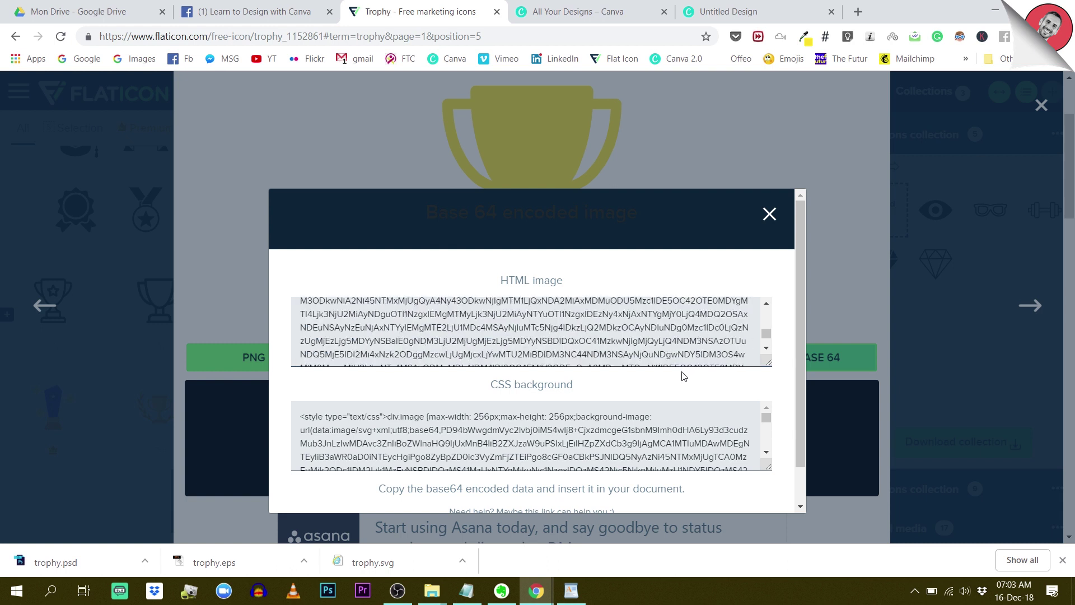
scroll(730, 361, "down", 10)
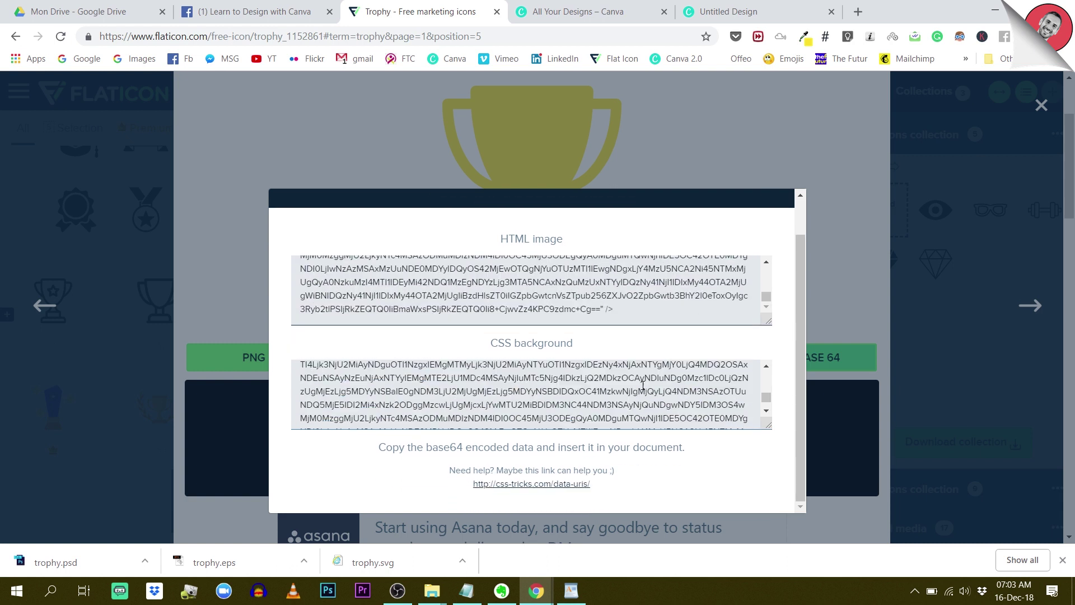
scroll(354, 313, "up", 10)
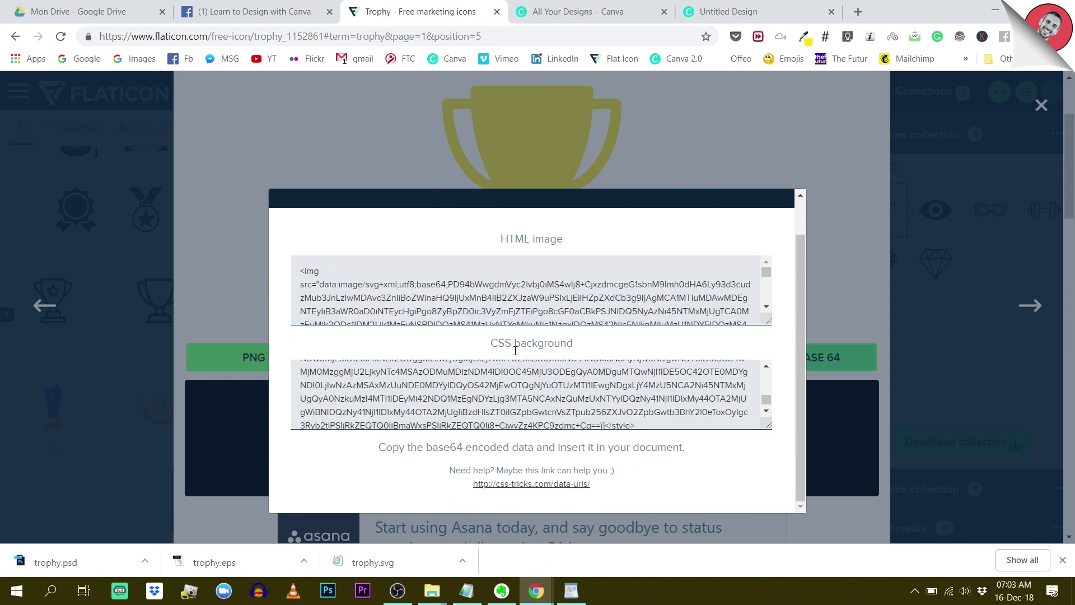
scroll(500, 406, "down", 1)
scroll(500, 406, "down", 1)
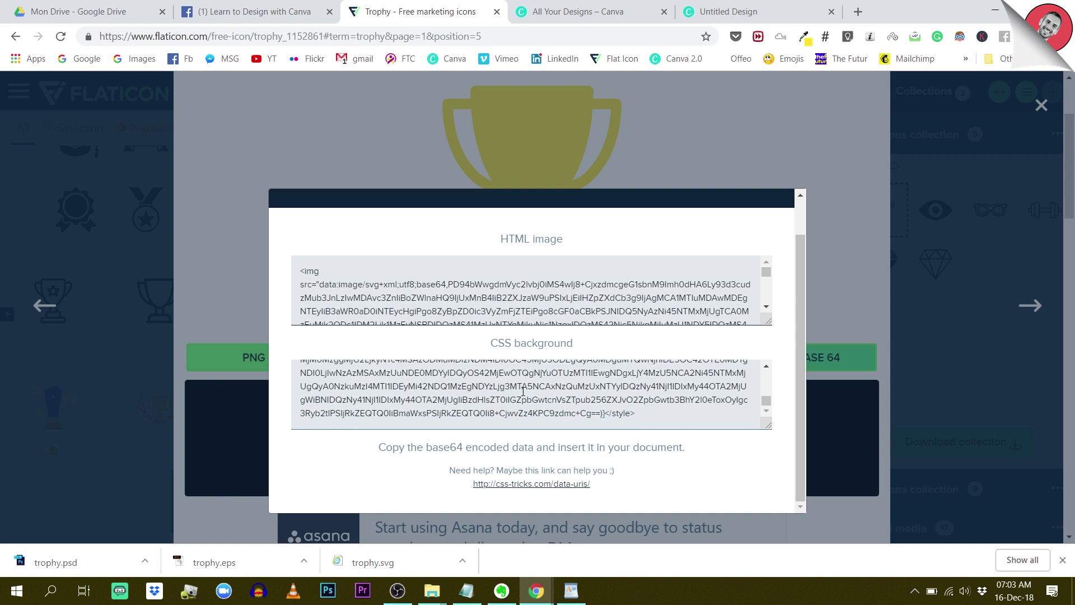
scroll(634, 390, "up", 10)
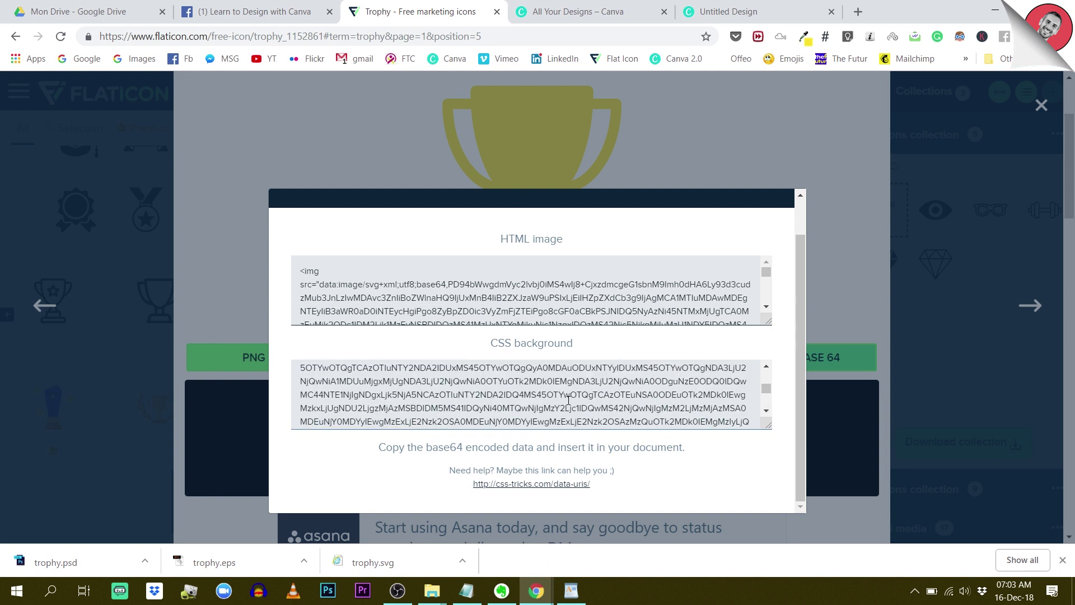
scroll(522, 394, "up", 1)
scroll(521, 347, "down", 5)
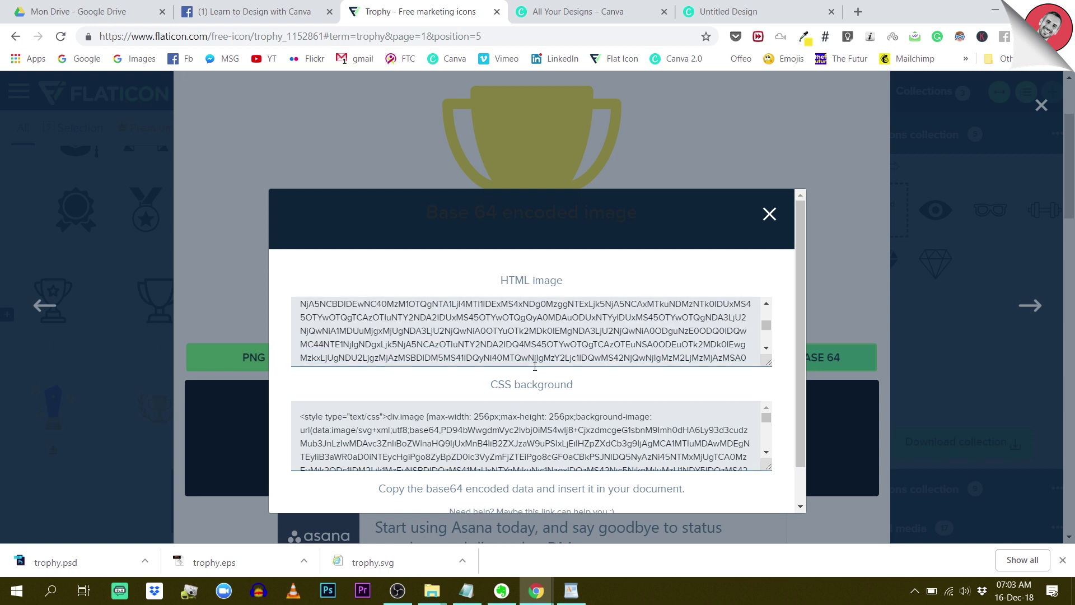
scroll(543, 381, "down", 6)
scroll(546, 394, "down", 1)
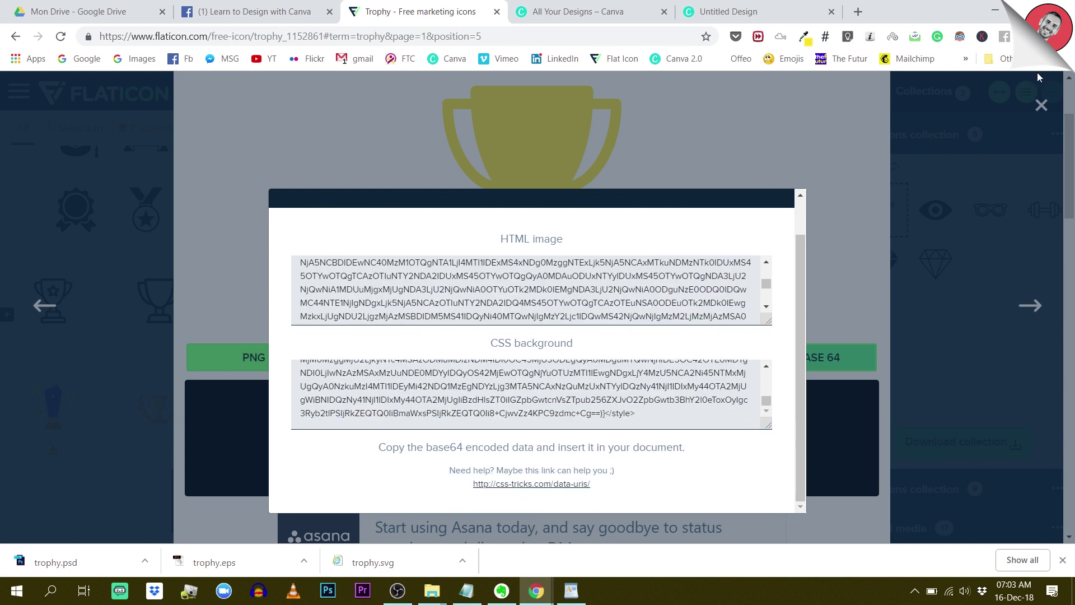
left_click(1040, 112)
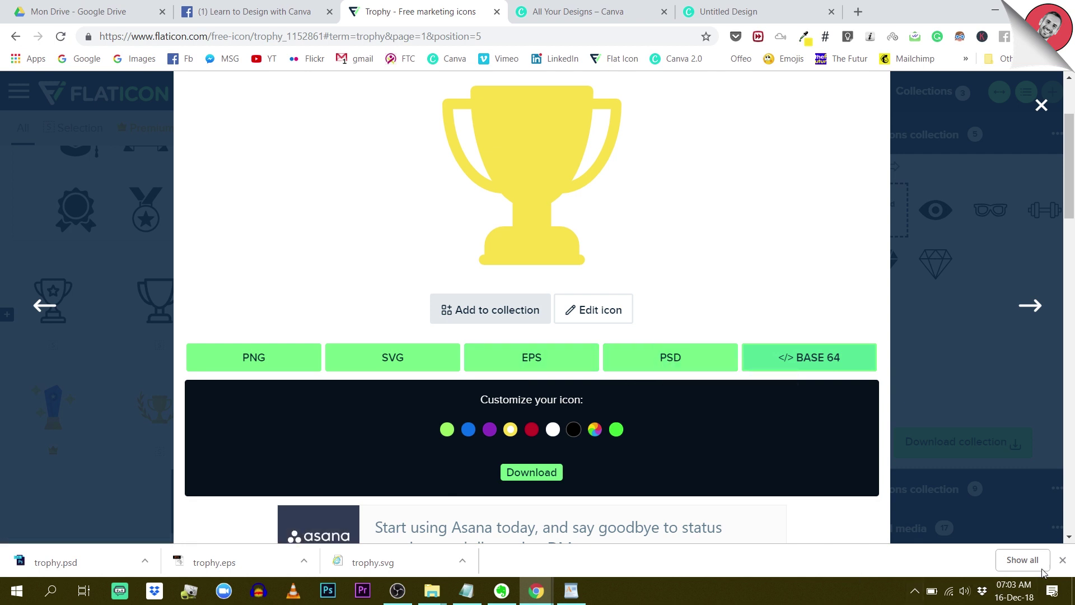
Close the Chrome downloads bar and scroll down to the presentation's empty Page 2
left_click(1062, 560)
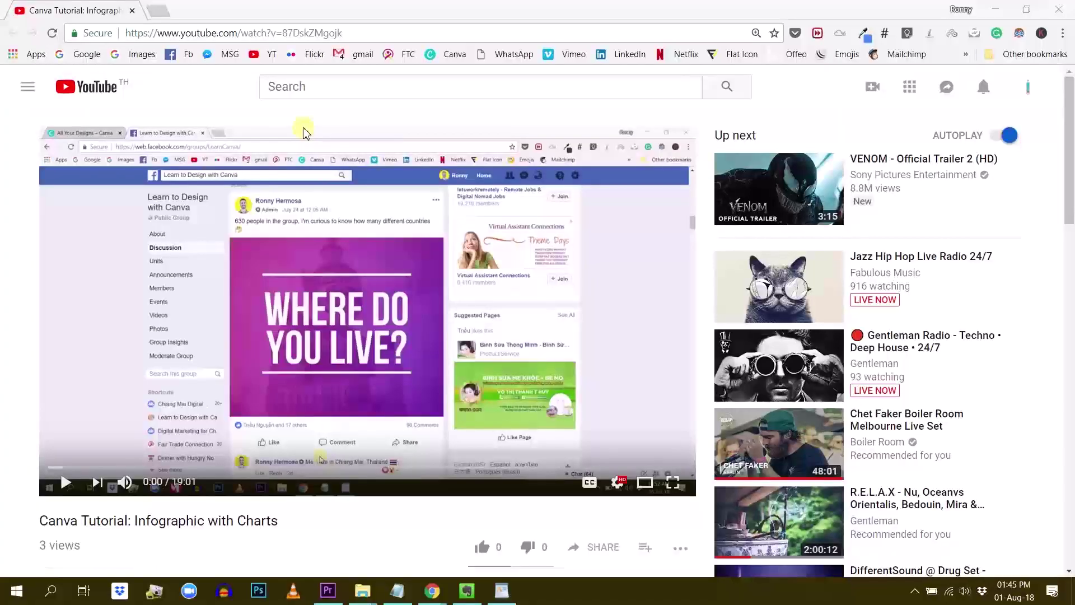
scroll(303, 137, "down", 5)
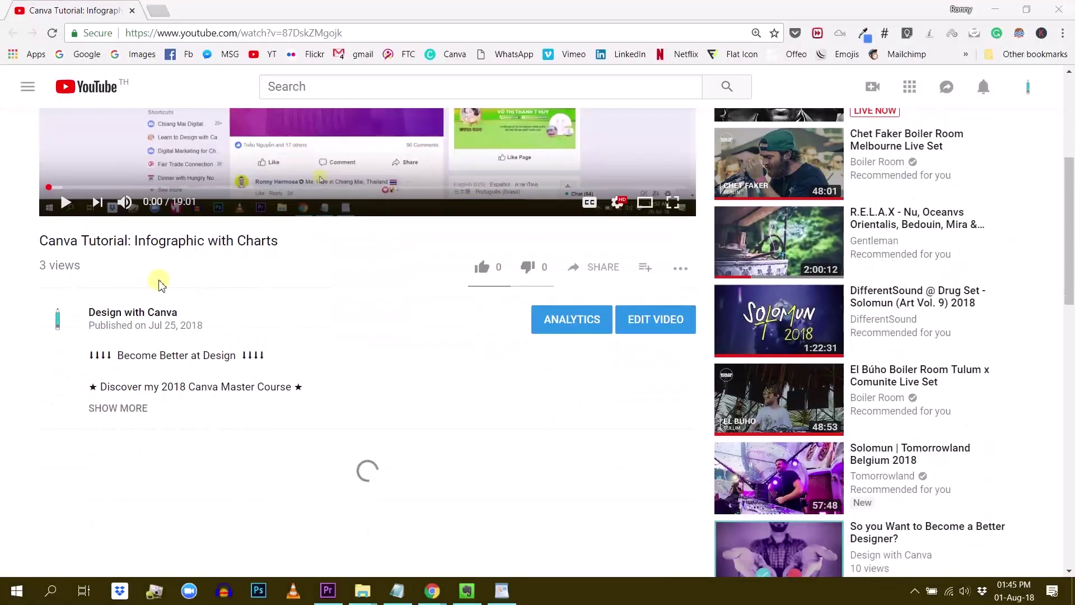
left_click(107, 414)
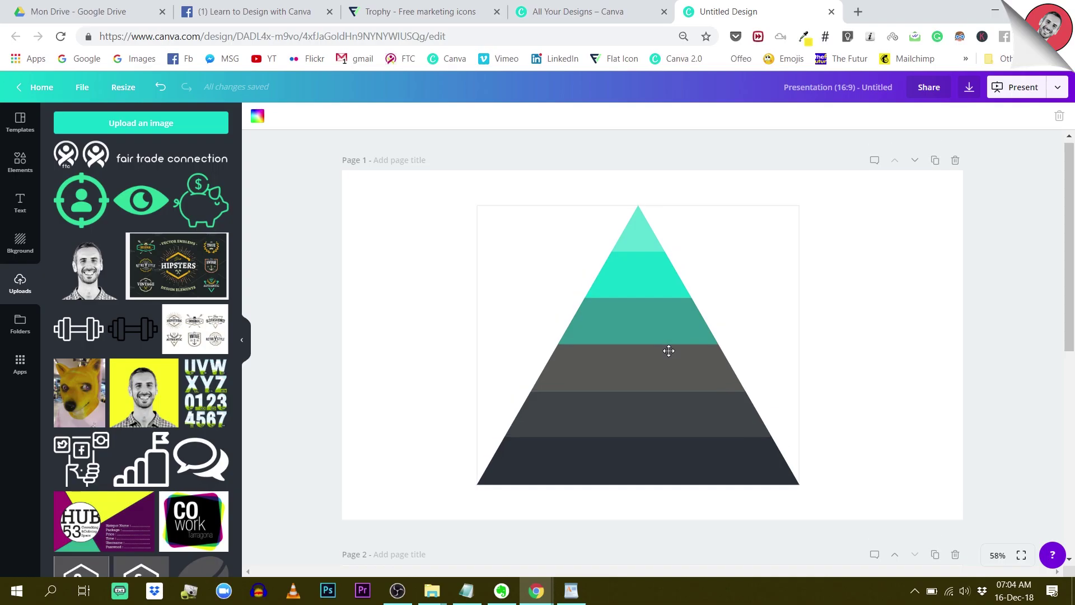
scroll(669, 351, "down", 7)
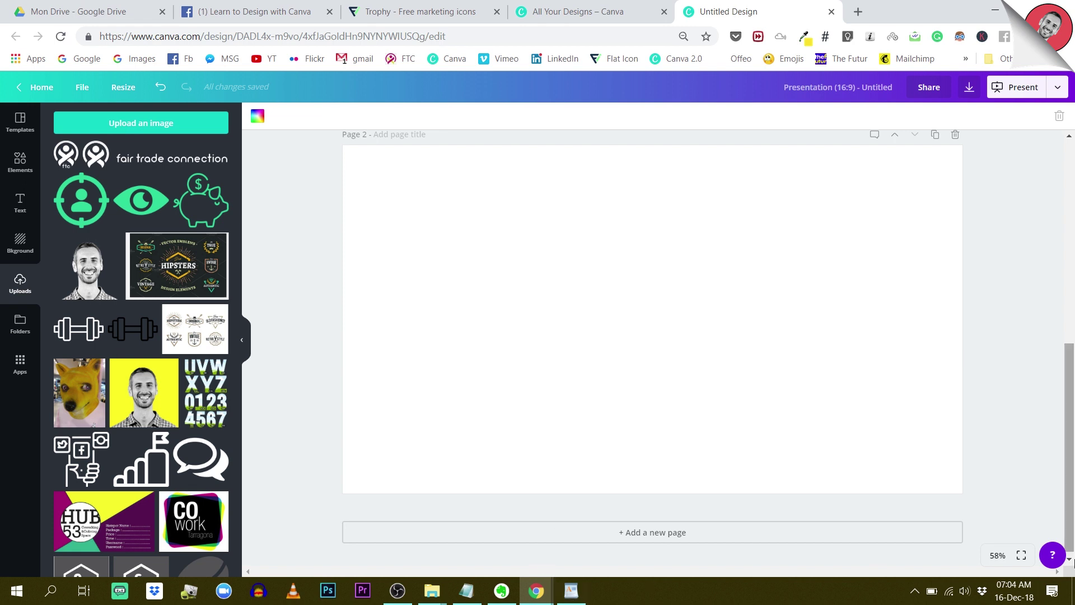
Upload the green trophy PNG from the desktop to Canva and add it to Page 2
key("super+d")
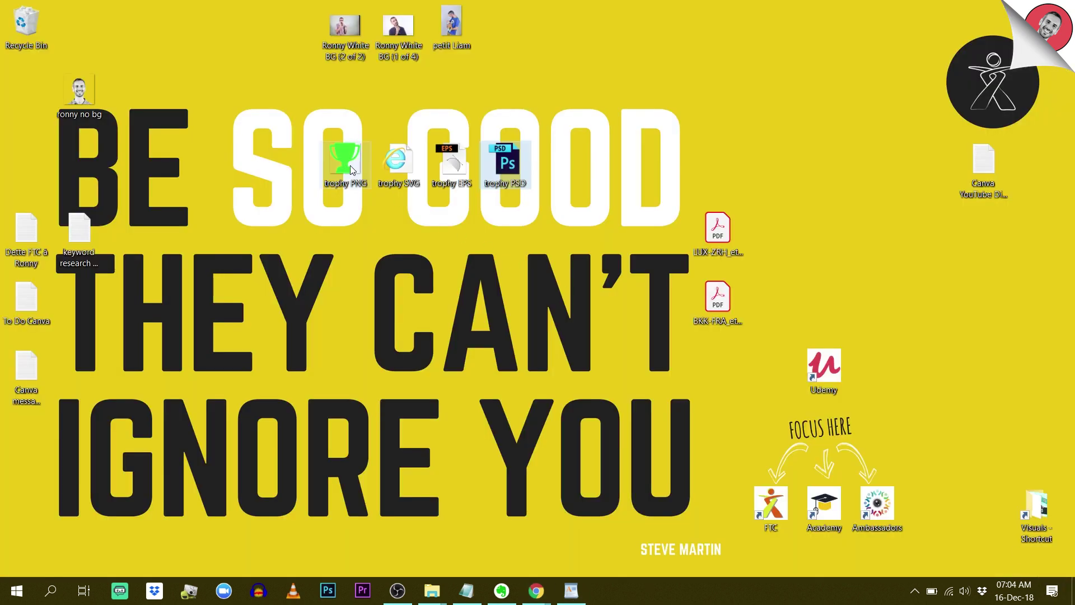
left_click_drag(347, 165, 116, 247)
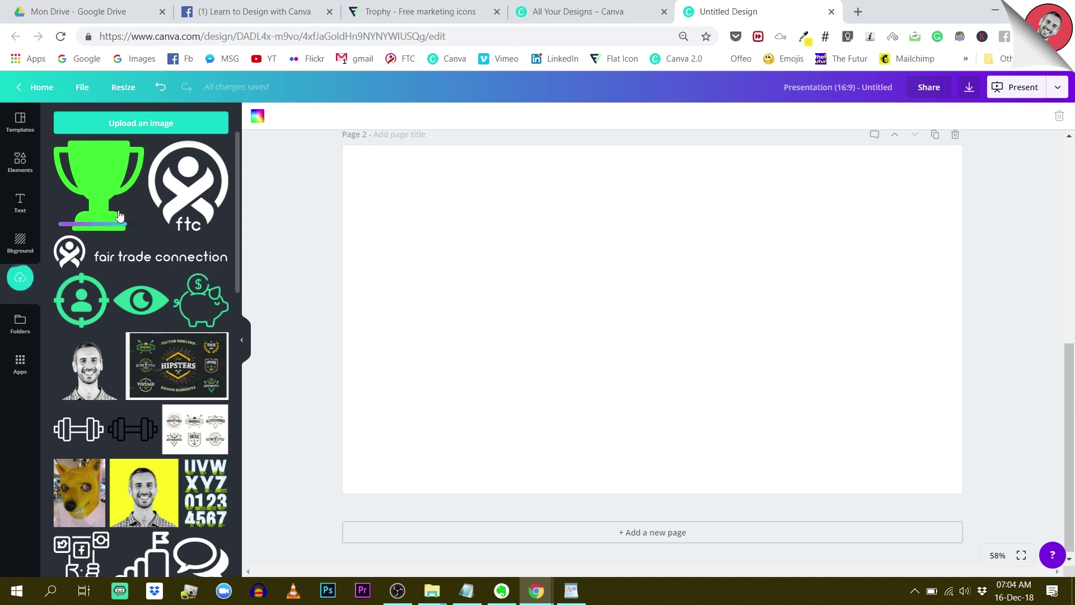
left_click(100, 180)
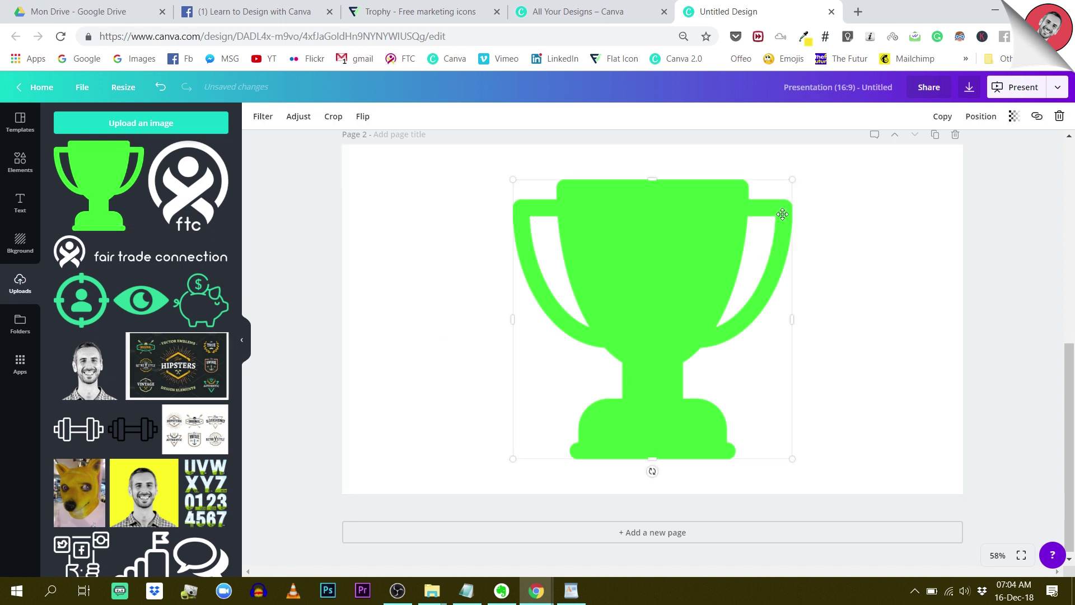
Shrink the green trophy and move it to the left side of Page 2
left_click_drag(793, 182, 761, 216)
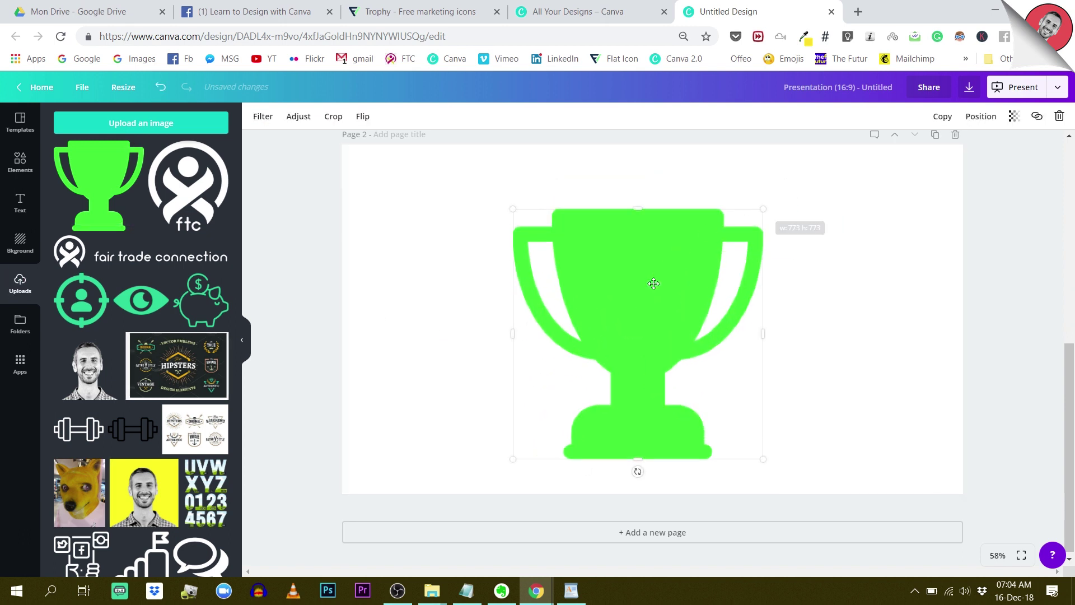
left_click_drag(649, 280, 580, 276)
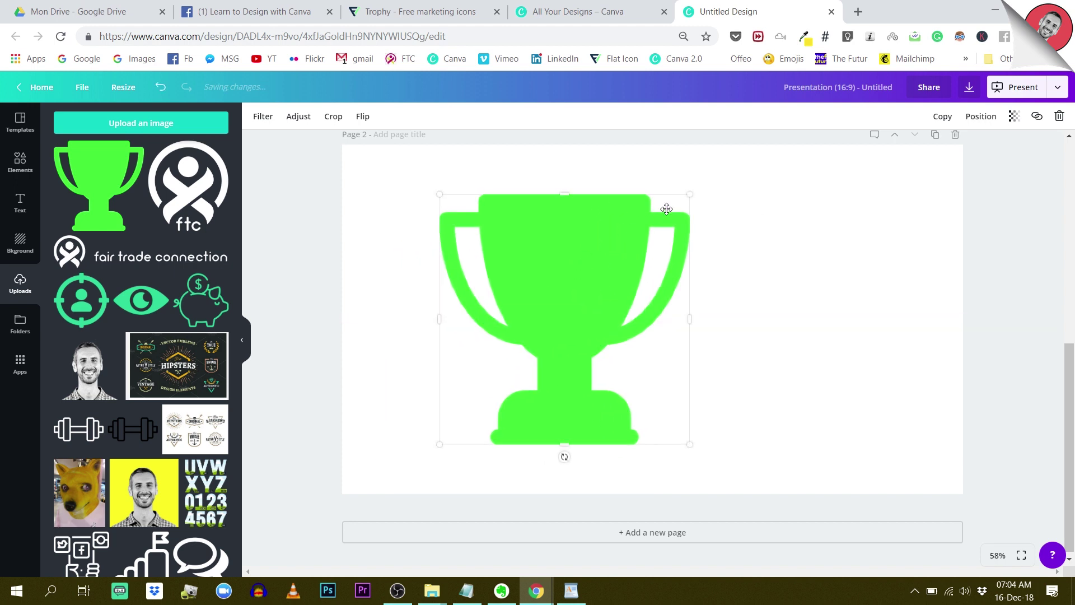
left_click_drag(691, 192, 600, 283)
mouse_move(502, 286)
left_mouse_down()
mouse_move(481, 278)
mouse_move(470, 295)
mouse_move(470, 284)
mouse_move(491, 289)
left_mouse_up()
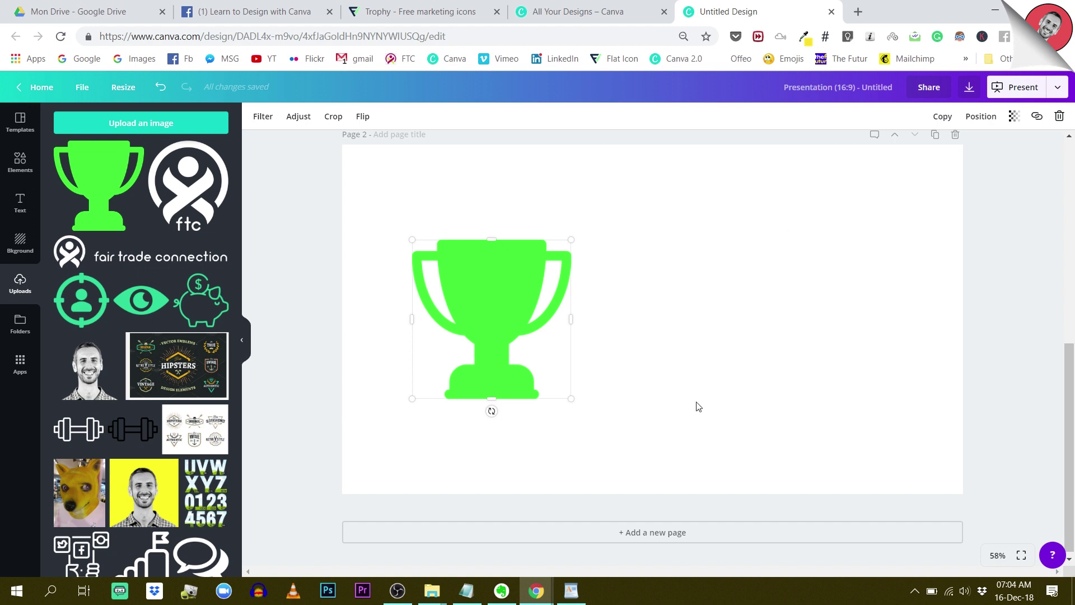
Upload the trophy SVG from the desktop and add the purple trophy to Page 2
key("ctrl+z")
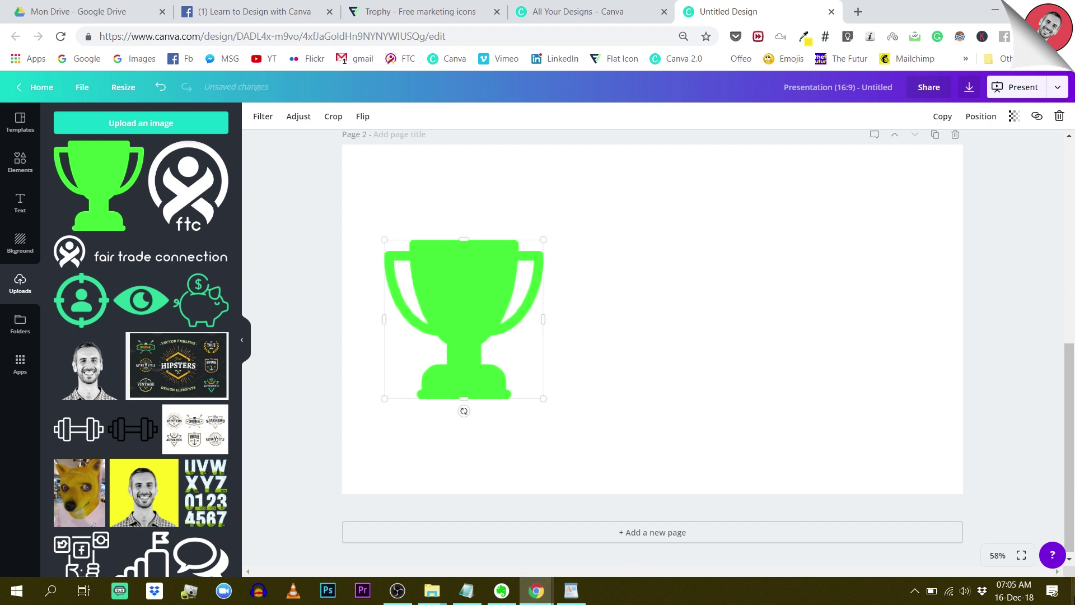
left_click(1072, 590)
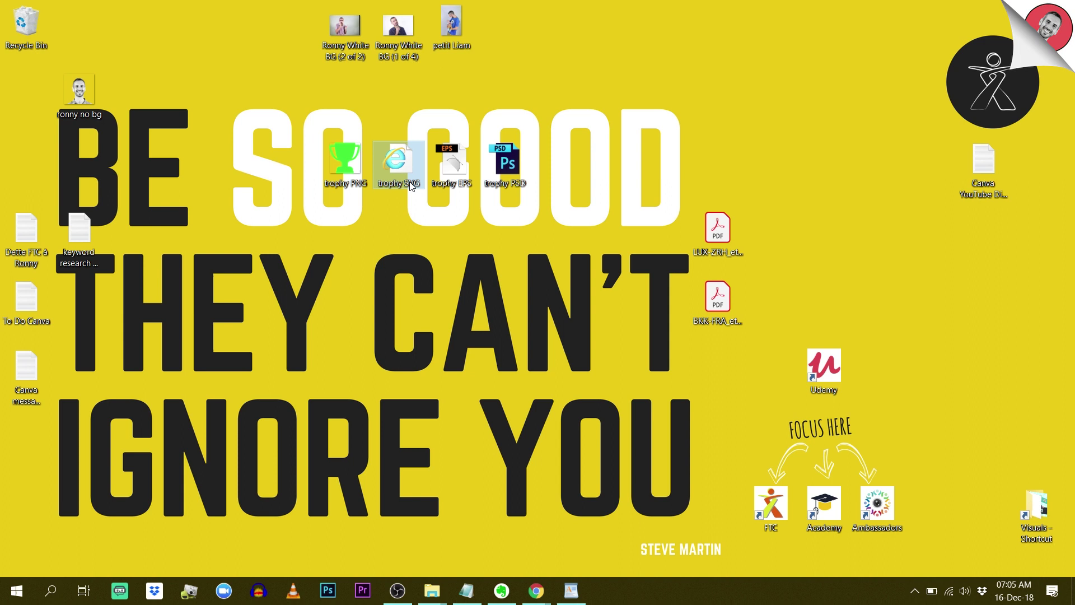
left_click_drag(412, 186, 140, 222)
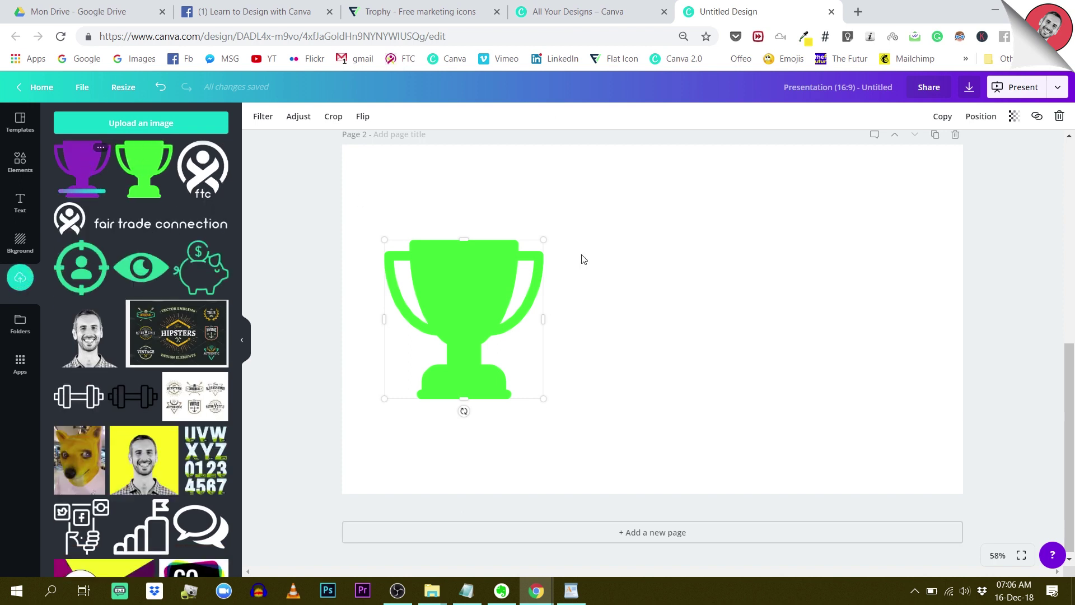
left_click(81, 165)
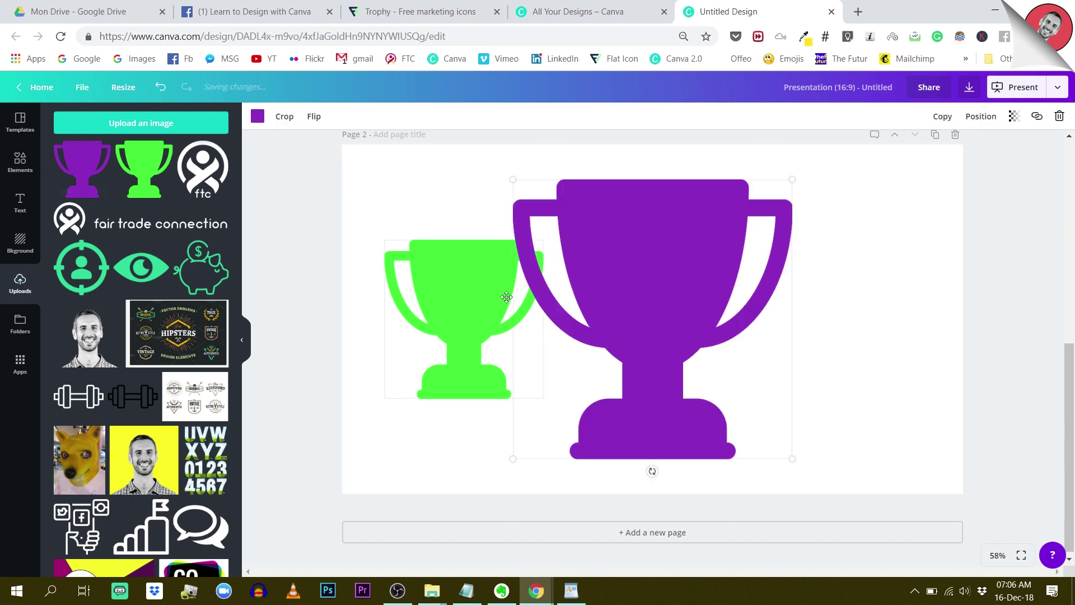
Shrink the purple trophy and place it beside the green trophy
left_click_drag(511, 181, 660, 324)
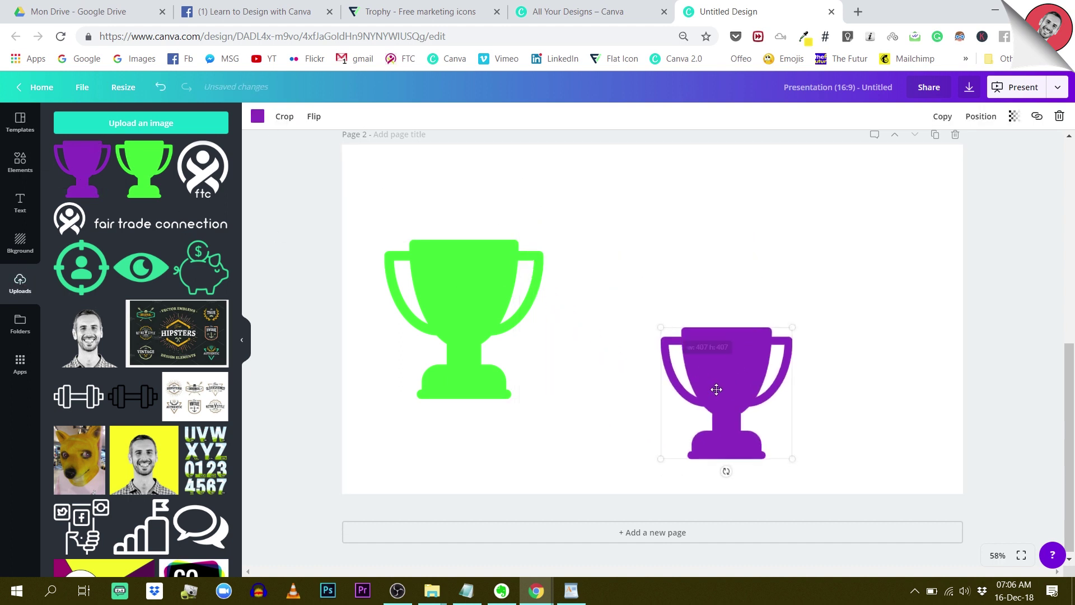
left_click_drag(715, 388, 680, 324)
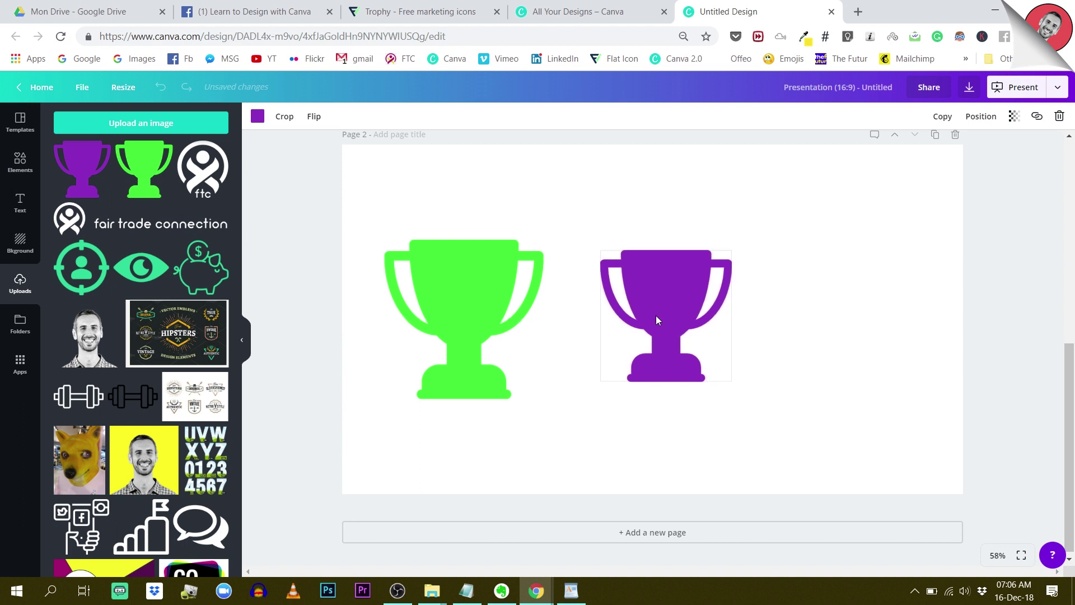
left_click_drag(656, 320, 639, 323)
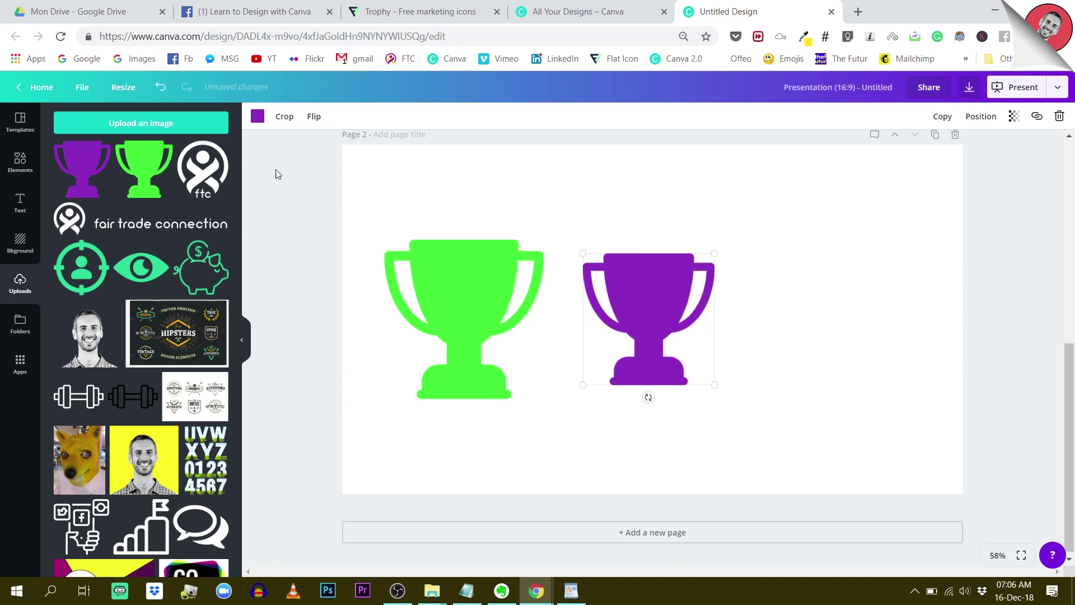
Try teal, grey and dark navy on the trophy, then nudge it slightly into place
left_click(257, 118)
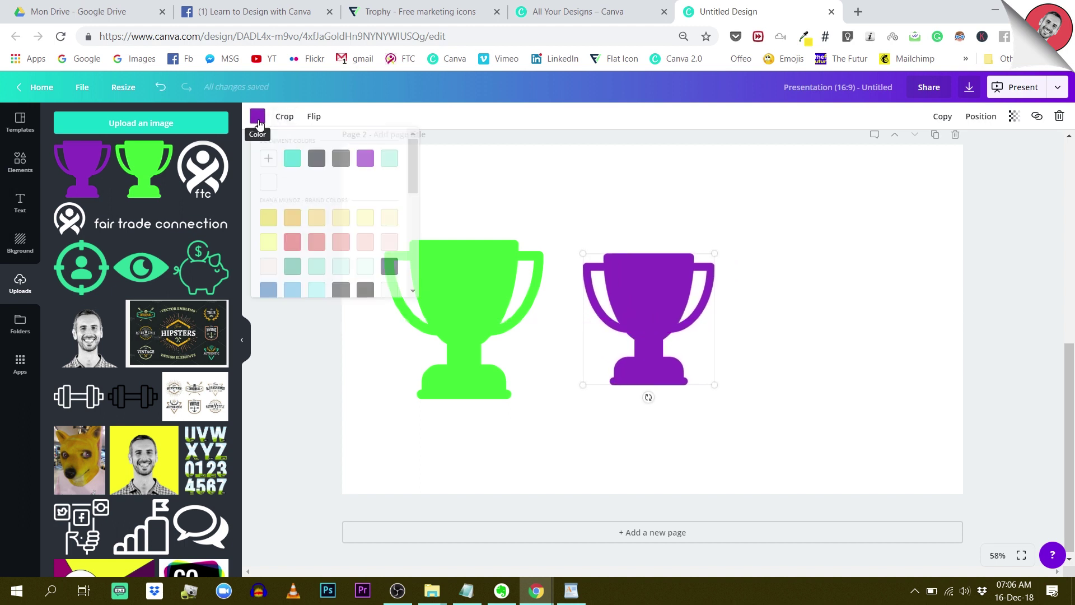
left_click(292, 160)
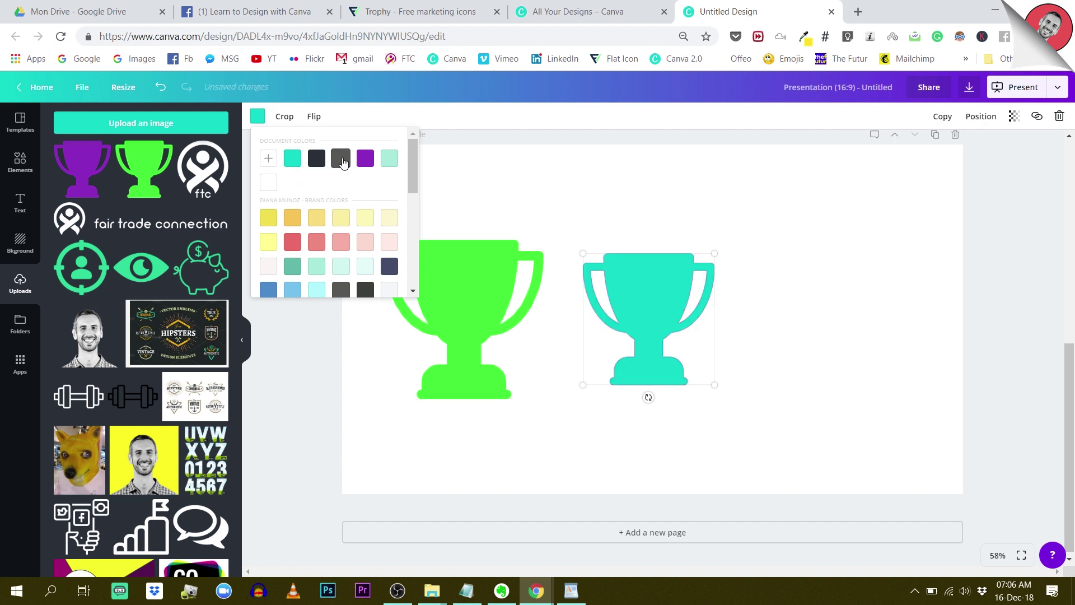
left_click(343, 162)
left_click(317, 158)
scroll(351, 242, "down", 3)
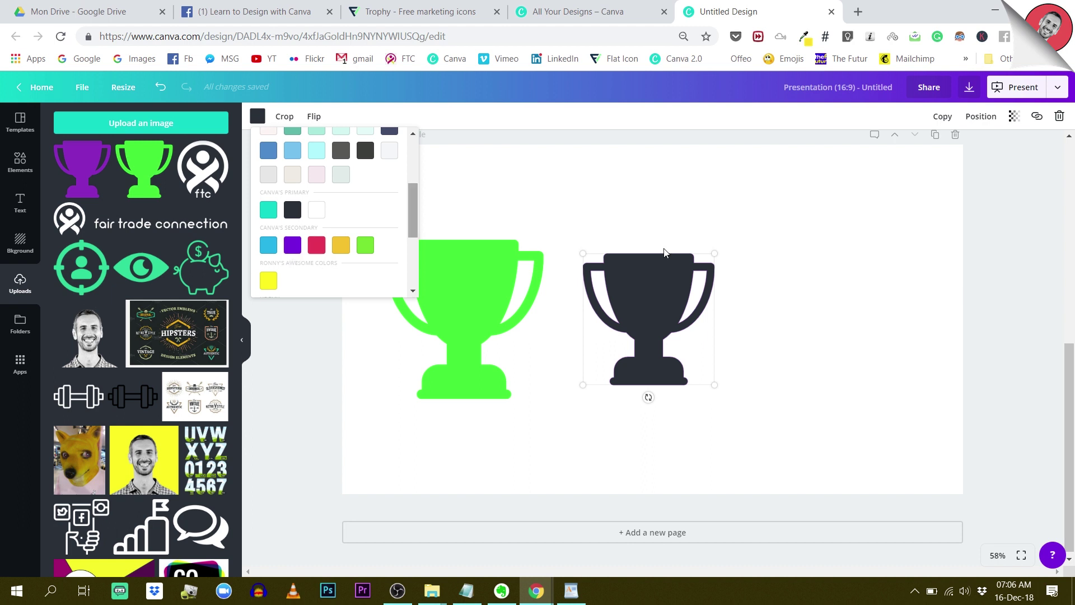
mouse_move(638, 308)
left_mouse_down()
mouse_move(660, 311)
mouse_move(650, 311)
left_mouse_up()
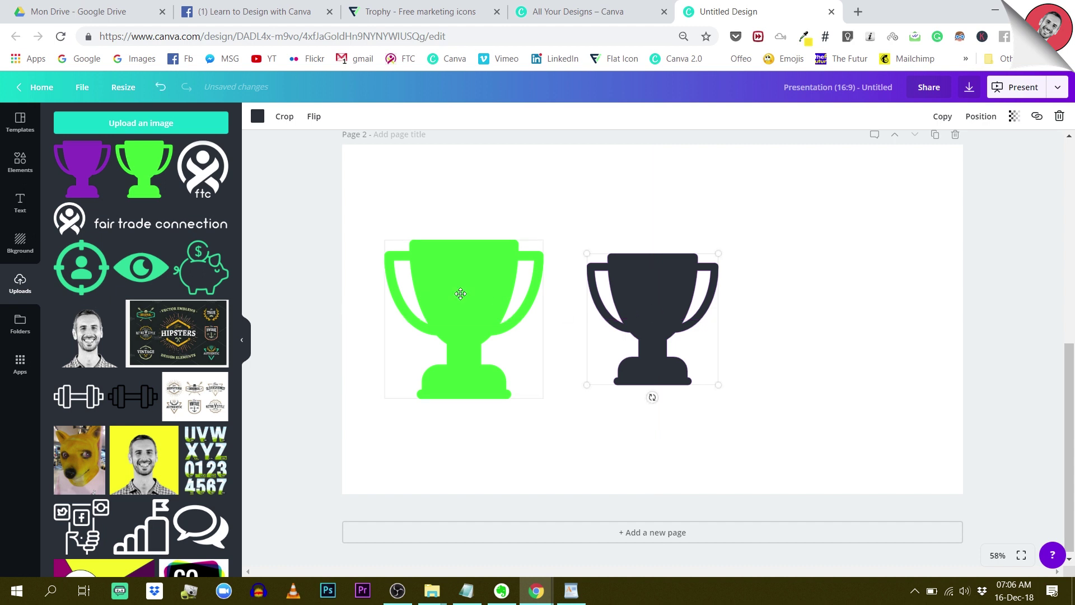
mouse_move(649, 303)
left_mouse_down()
mouse_move(654, 263)
mouse_move(647, 301)
left_mouse_up()
Try light cyan, teal green and light yellow colours on the trophy
left_click(257, 116)
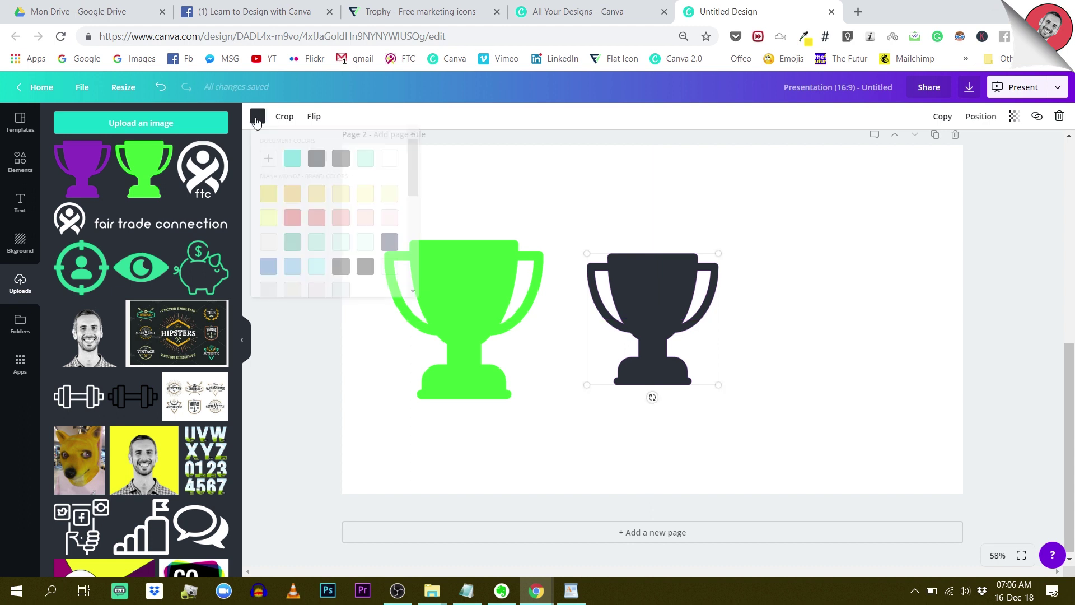
left_click(317, 270)
left_click(817, 260)
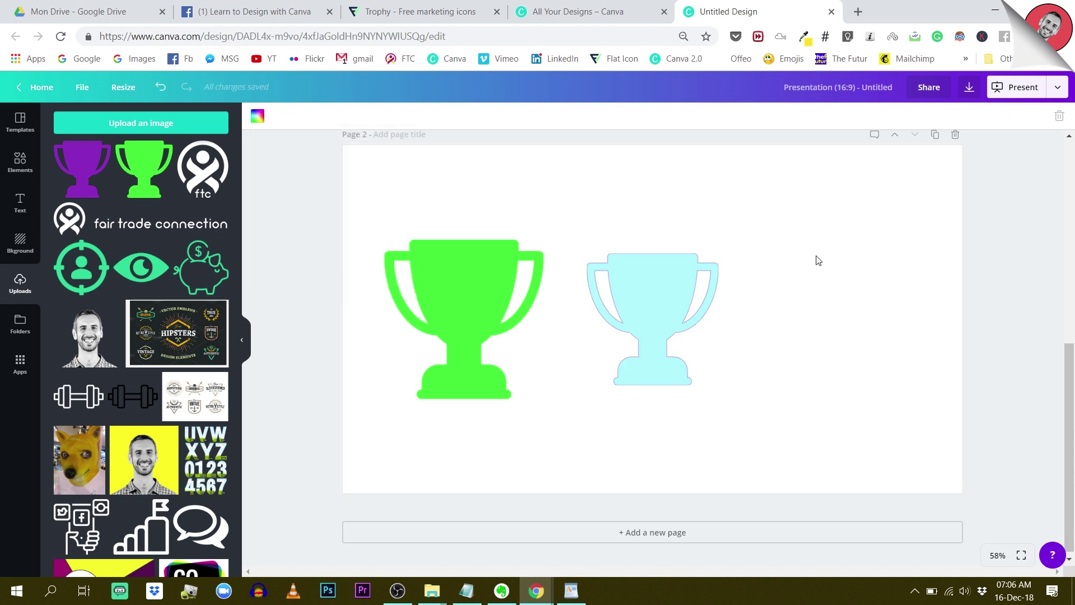
left_click(686, 273)
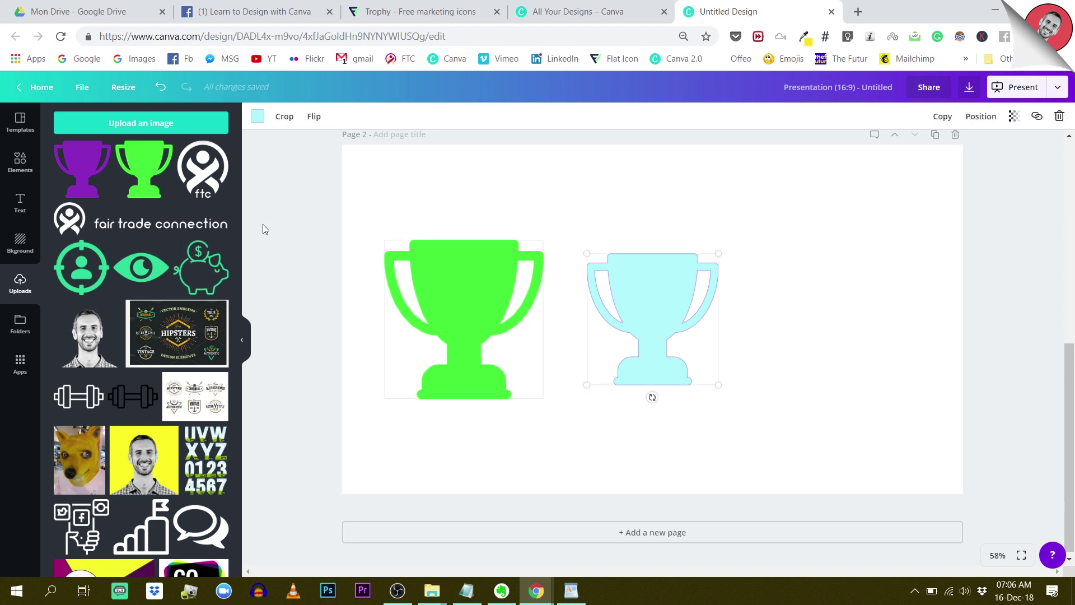
left_click(257, 116)
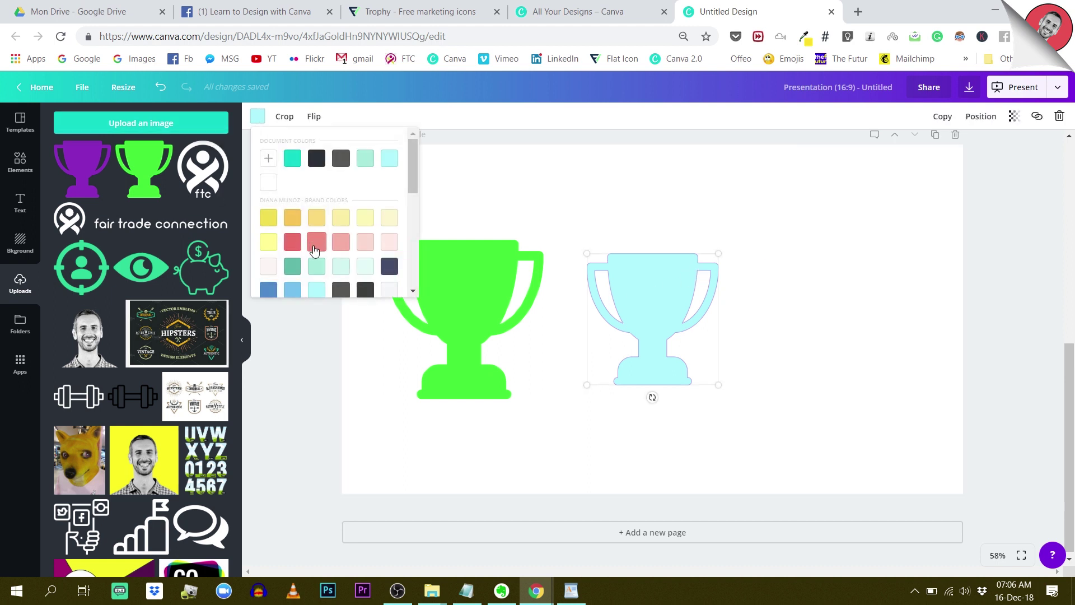
left_click(291, 267)
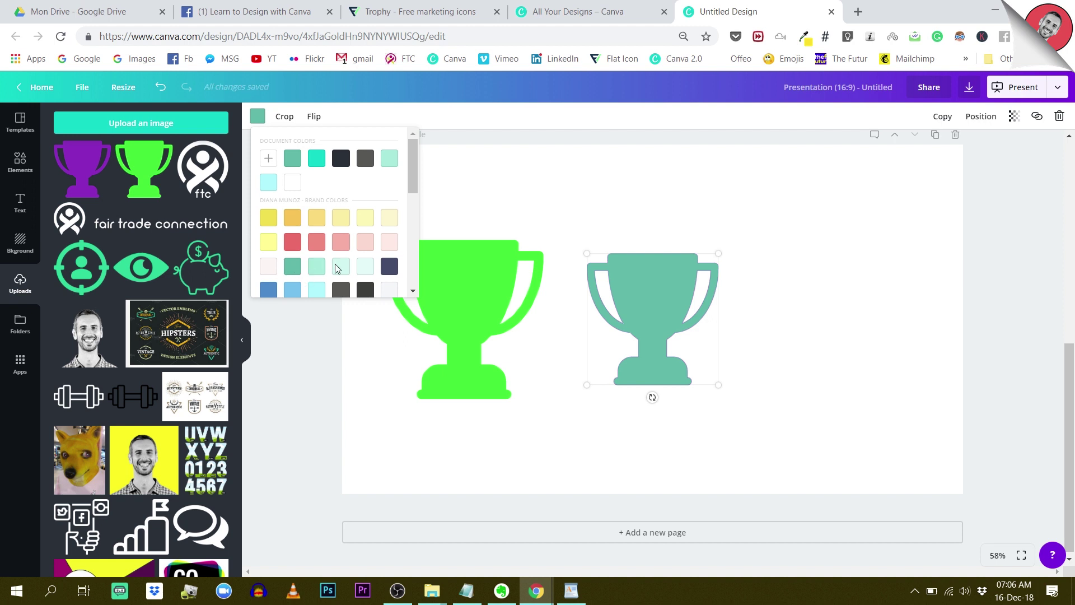
left_click(269, 243)
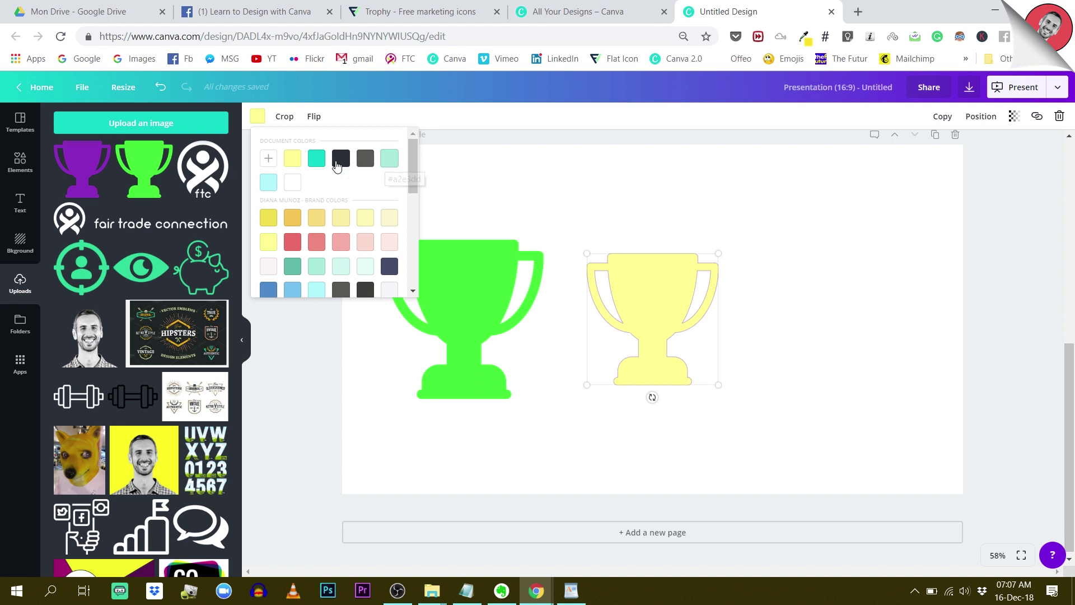
Settle on the bright yellow (#ffe815) swatch after trying navy and purple, then deselect
left_click(293, 158)
left_click(342, 159)
scroll(359, 252, "down", 3)
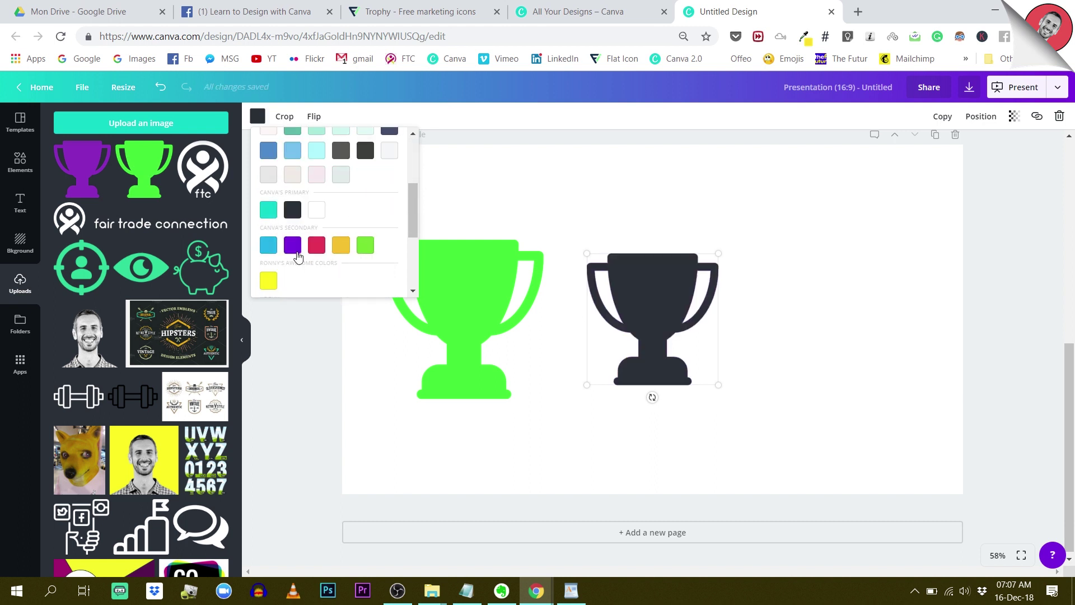
left_click(292, 246)
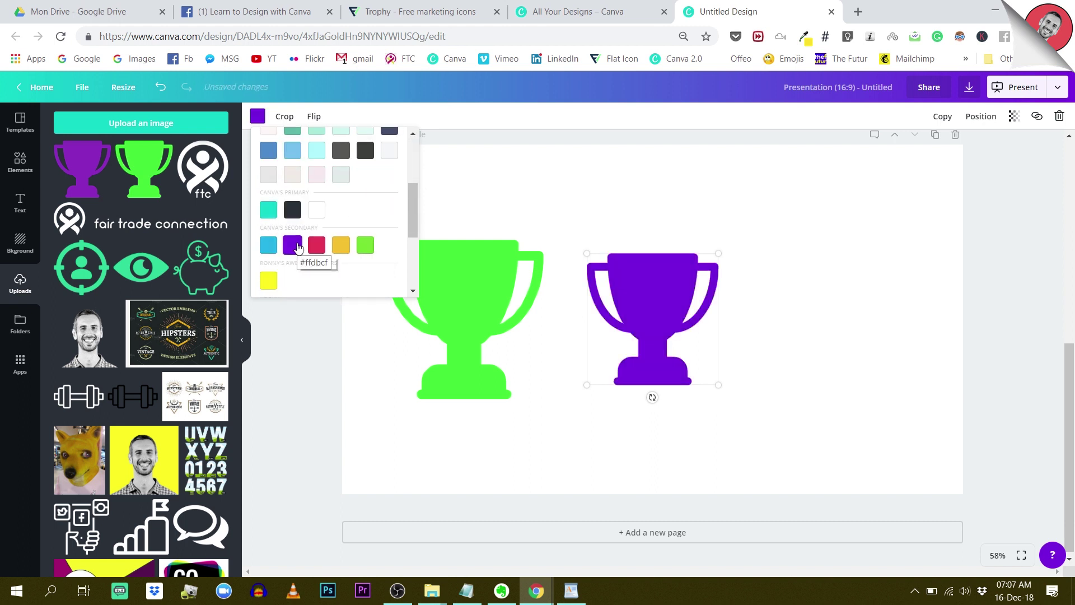
left_click(270, 286)
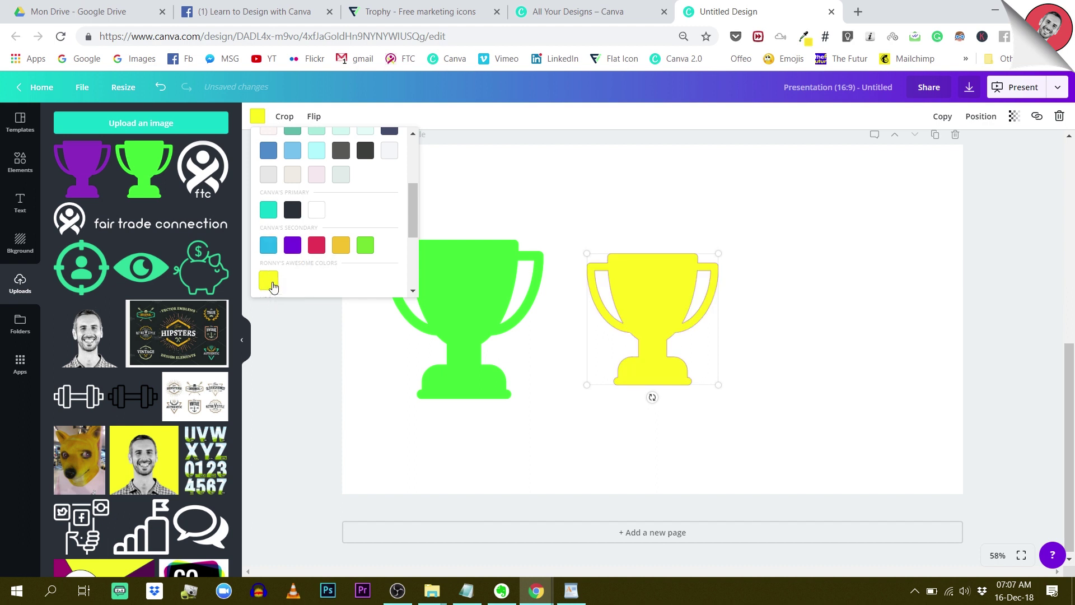
left_click(732, 288)
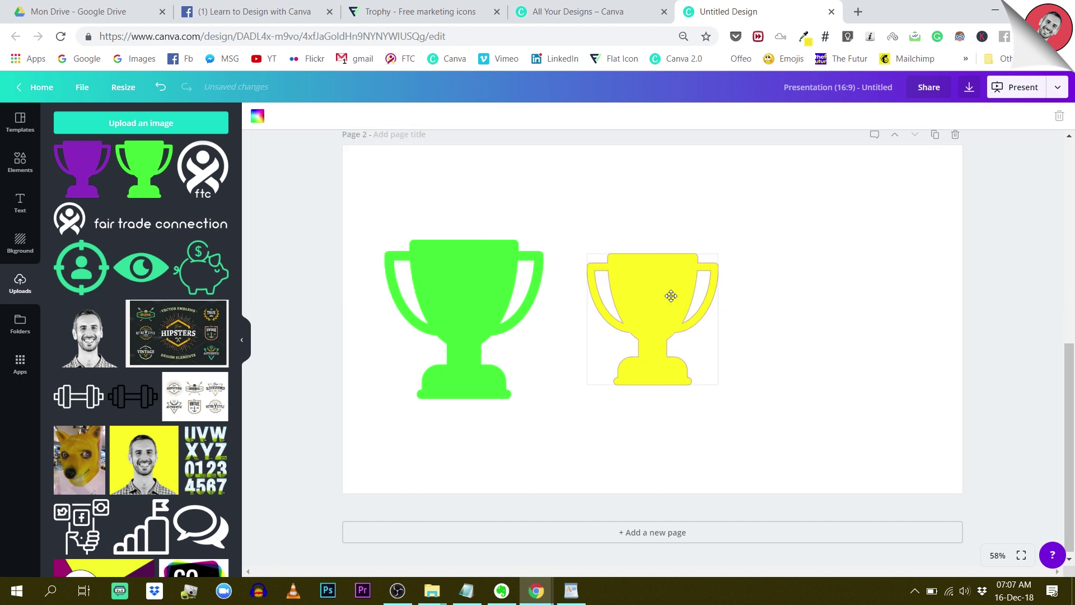
left_click(997, 556)
left_click(999, 315)
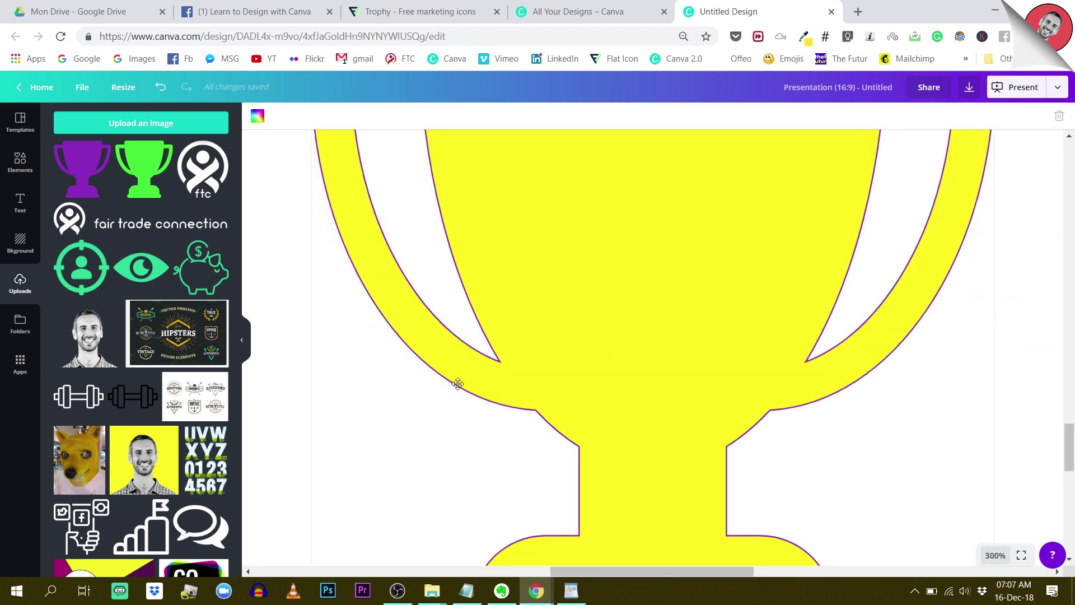
scroll(414, 379, "up", 6)
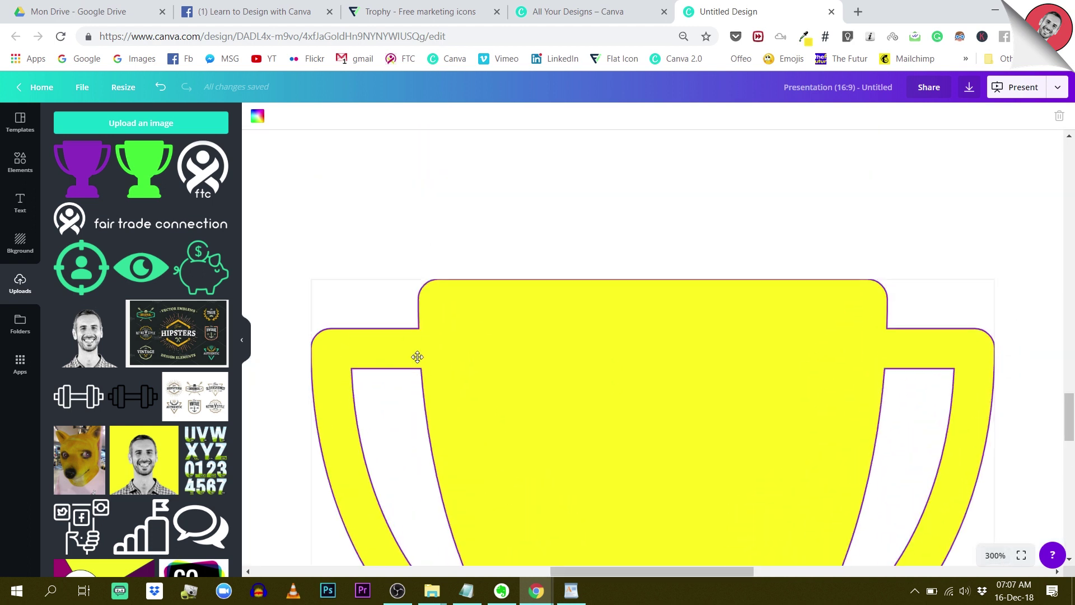
scroll(953, 370, "down", 5)
scroll(953, 370, "down", 4)
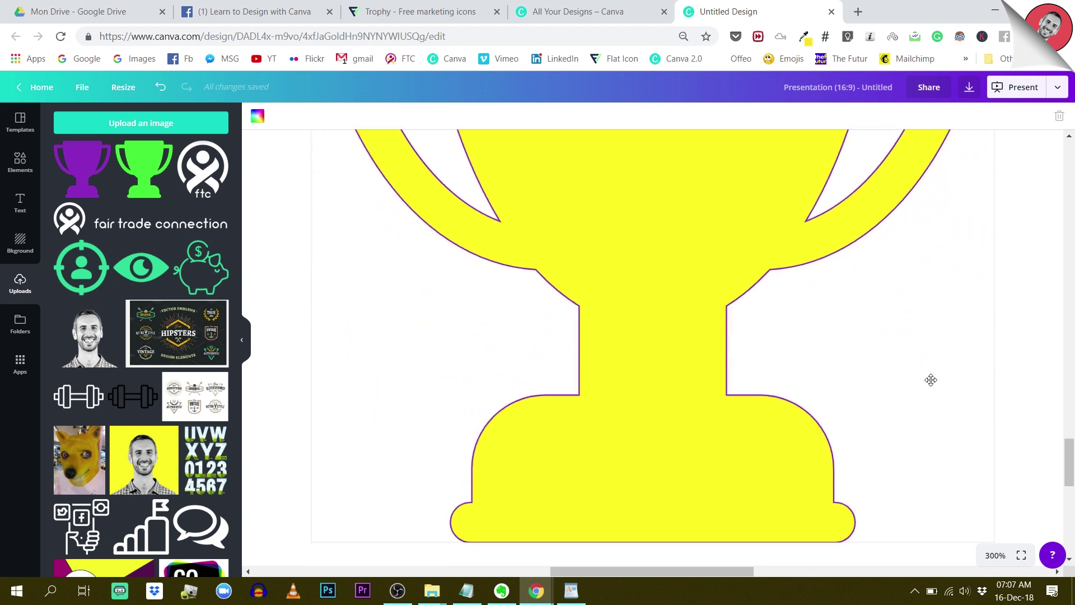
left_click(1005, 554)
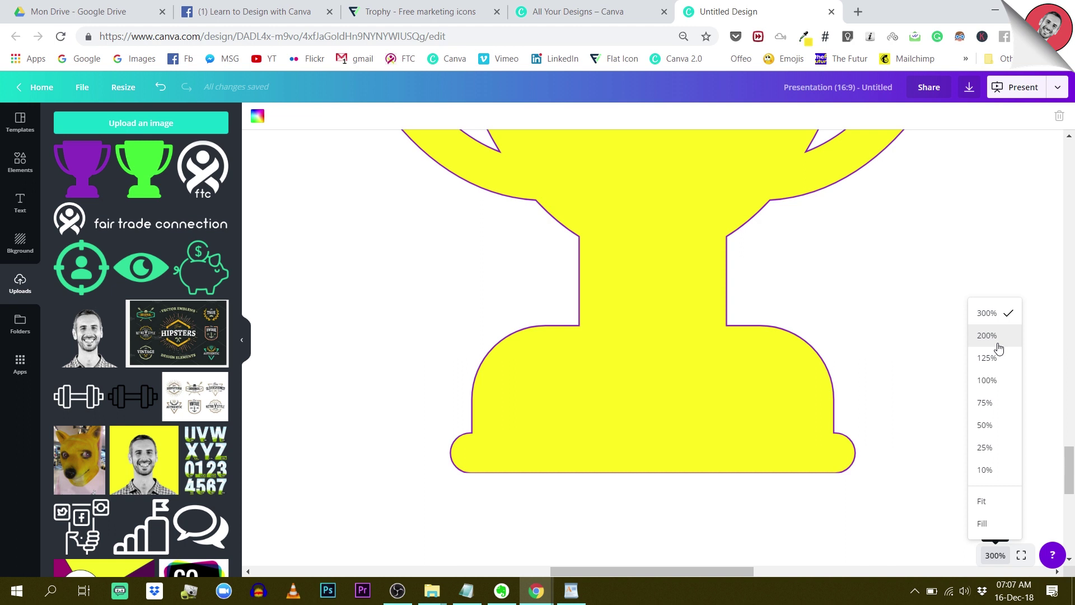
left_click(989, 428)
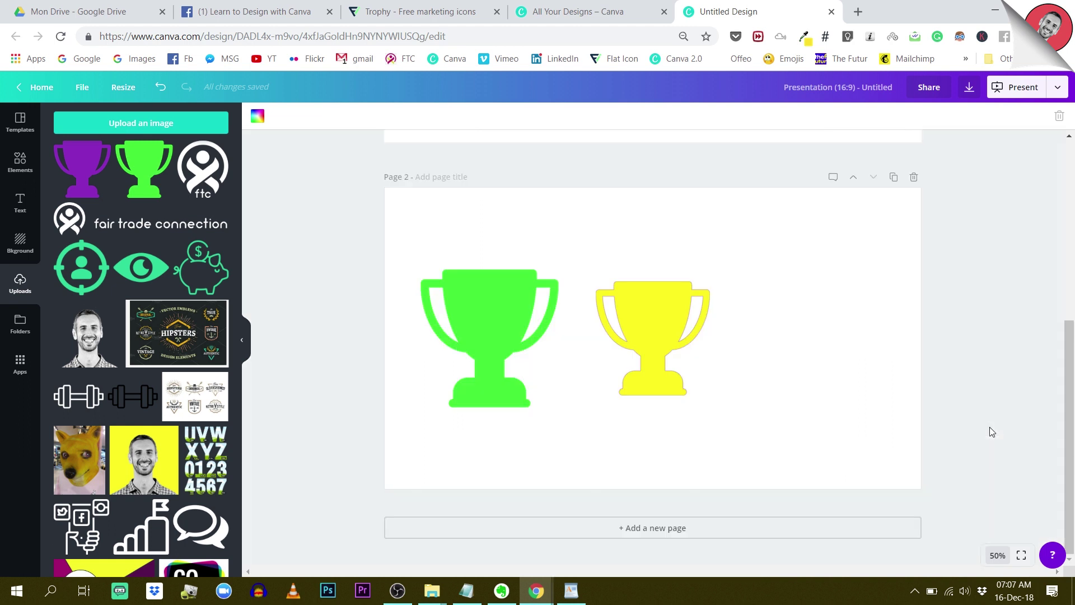
Nudge the yellow trophy into alignment, try uploading the trophy EPS, and dismiss the format error
left_click_drag(648, 312, 650, 313)
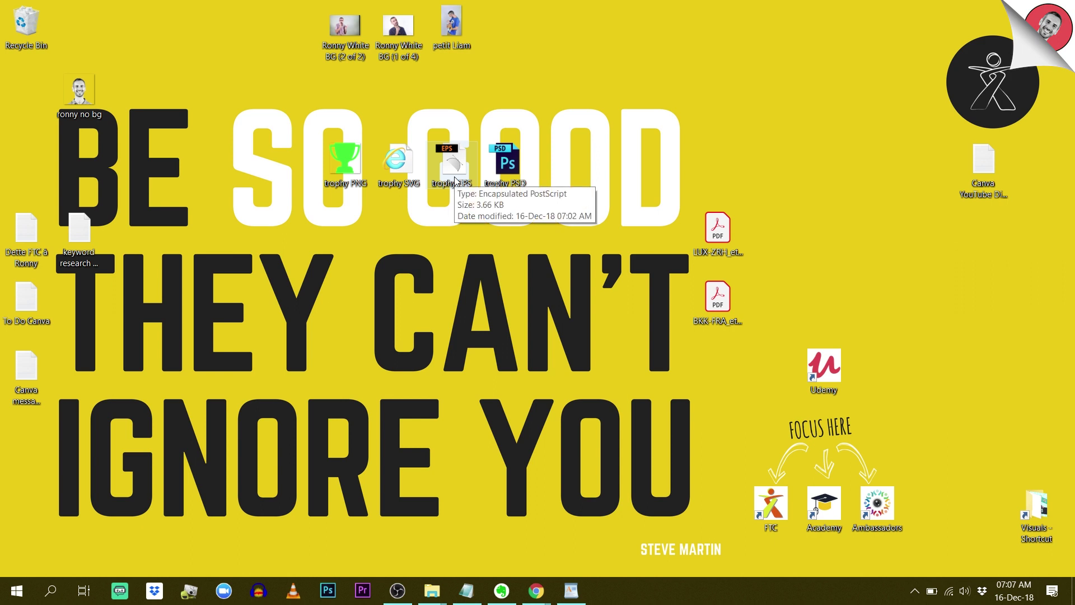
left_click_drag(455, 180, 160, 222)
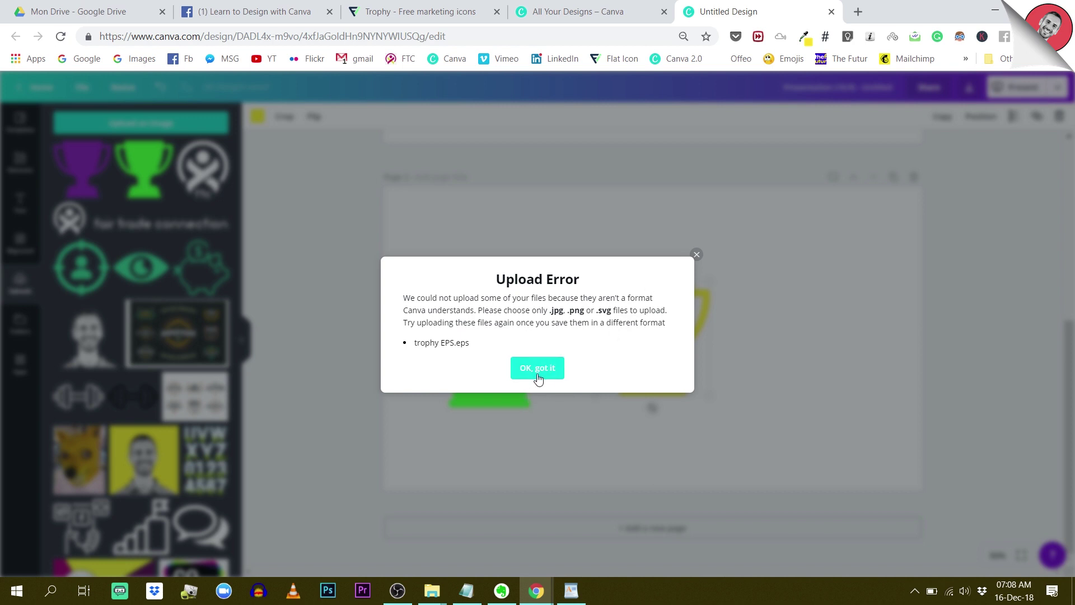
left_click(538, 374)
left_click(1072, 590)
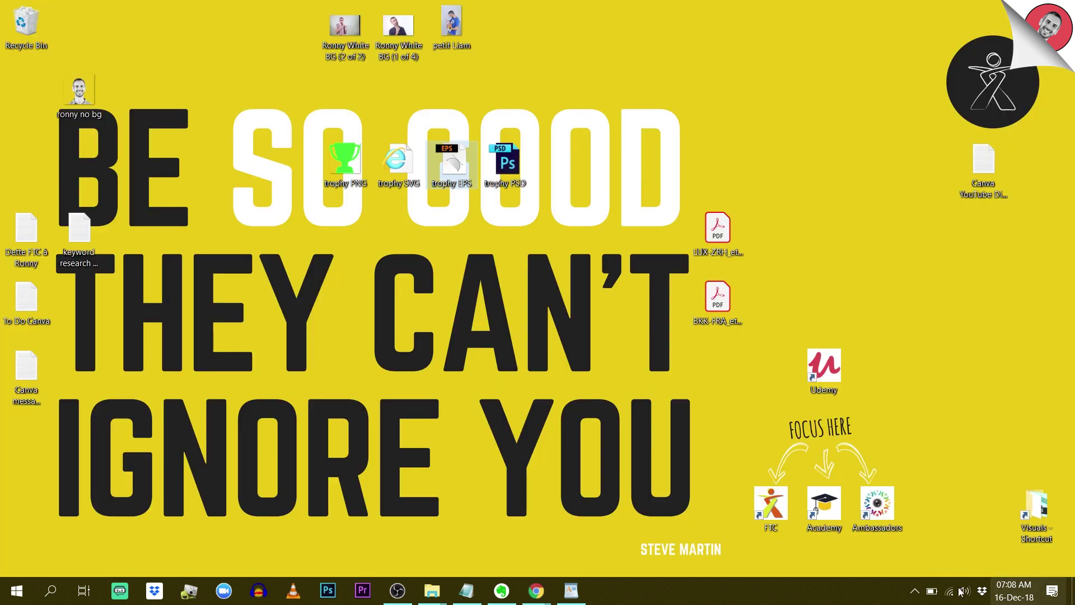
Try uploading trophy PSD.psd to Canva and dismiss the unsupported-format error
left_click(506, 167)
left_click_drag(507, 167, 146, 195)
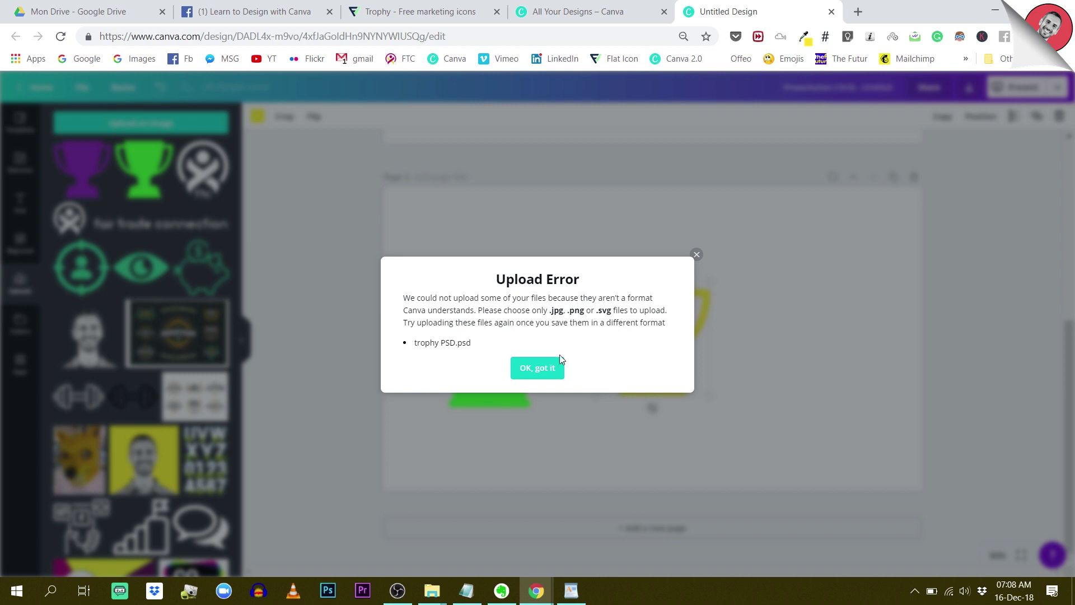
left_click(547, 368)
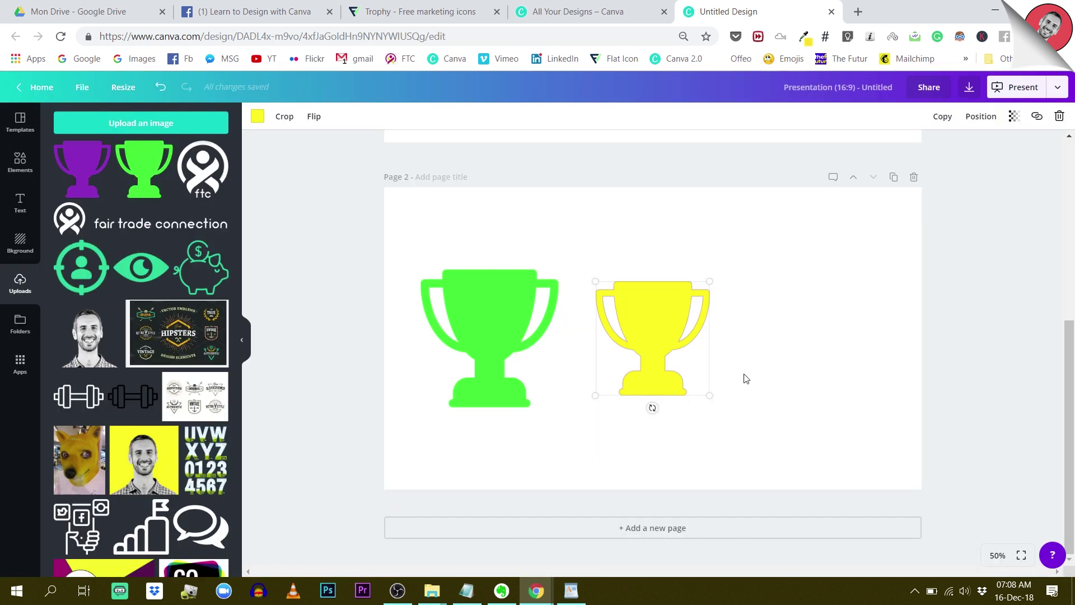